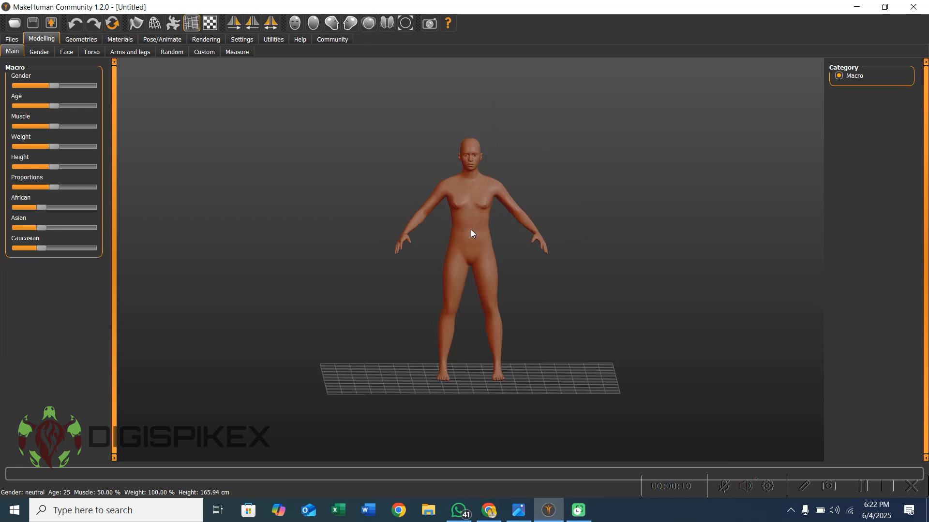
- Examine the default figure from the front, side and top views
left_click_drag(477, 230, 474, 212)
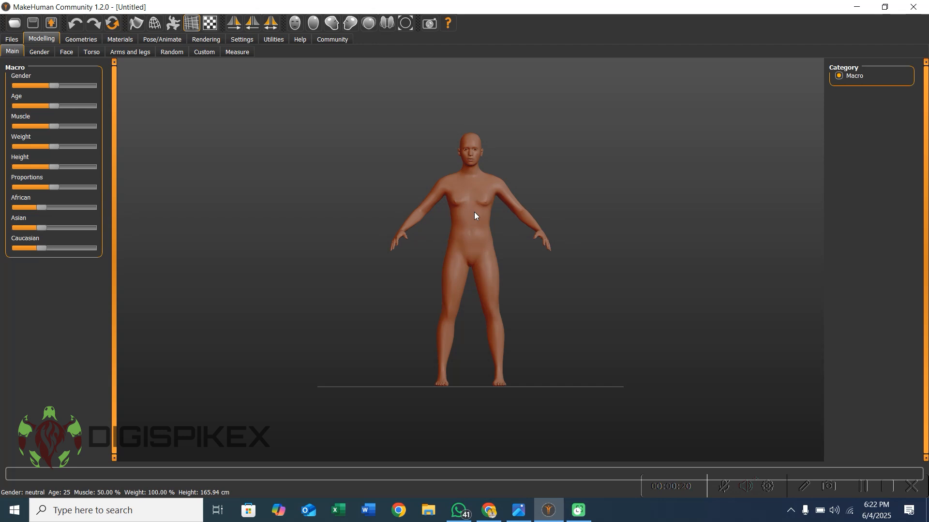
key("3")
key("2")
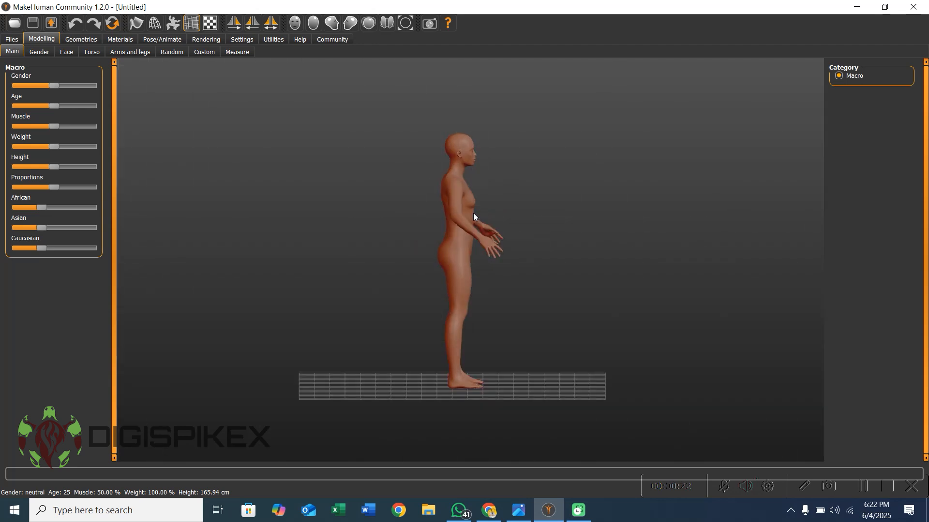
key("3")
key("1")
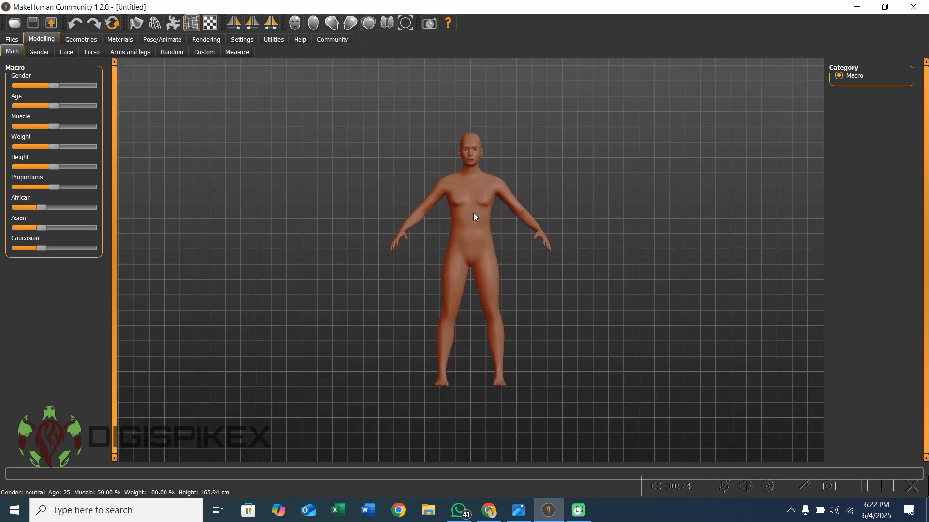
key("2")
key("1")
key("7")
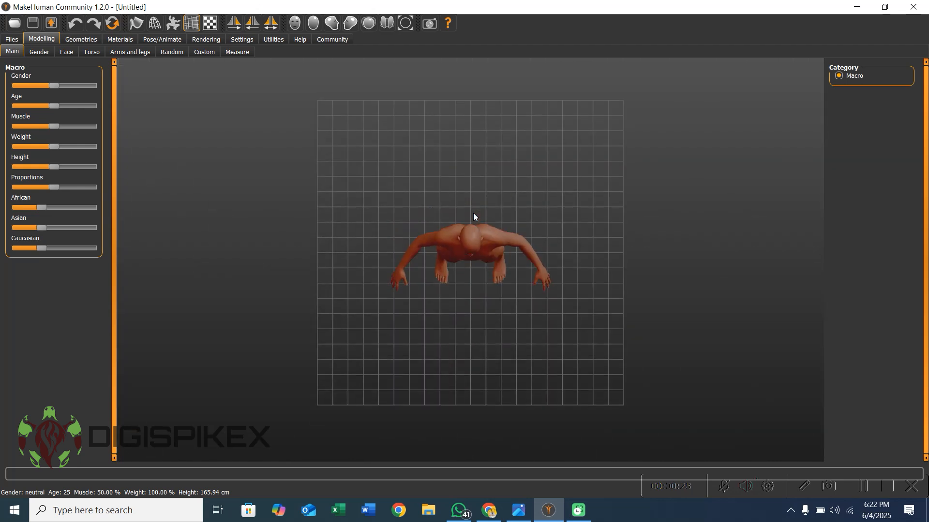
key("2")
key("1")
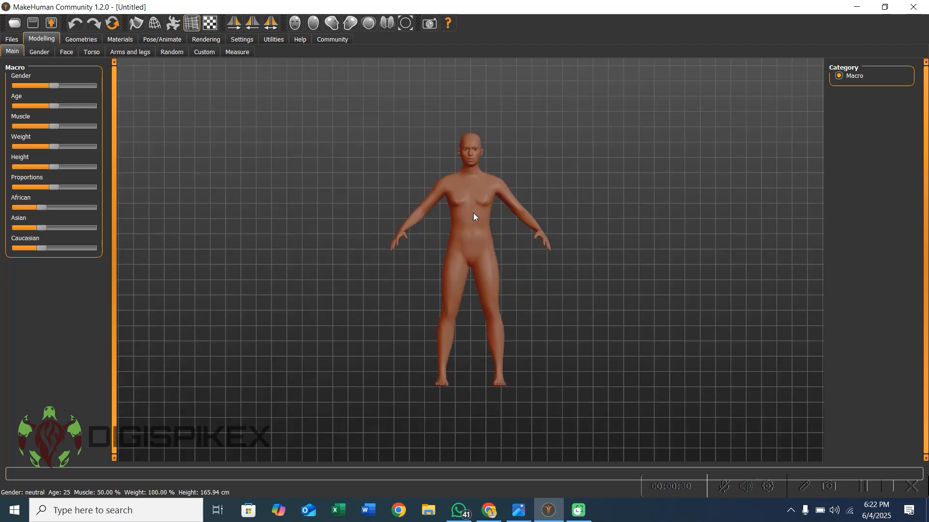
key("3")
key("1")
- Check concept image.jpg in Photos, and make the figure female, age 17, with muscle at 64.50 % and weight at 106.10 %
left_click(519, 511)
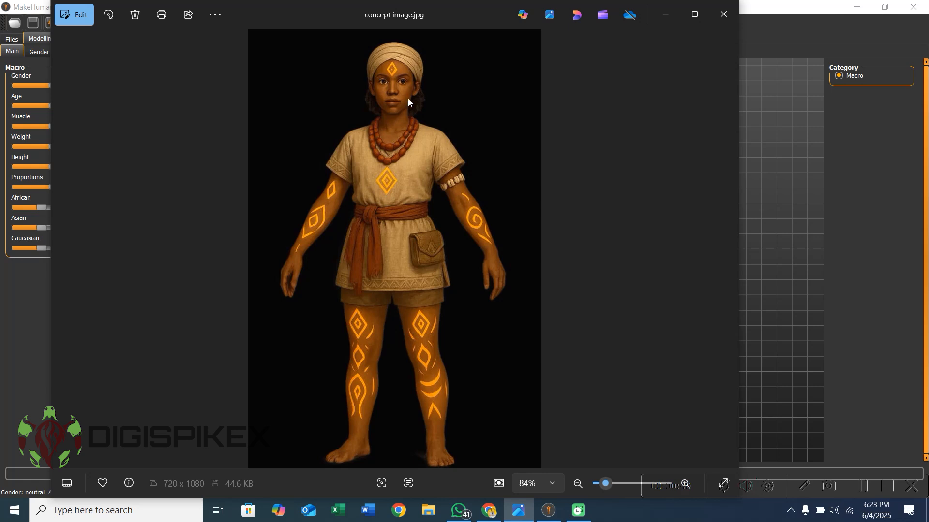
left_click(668, 15)
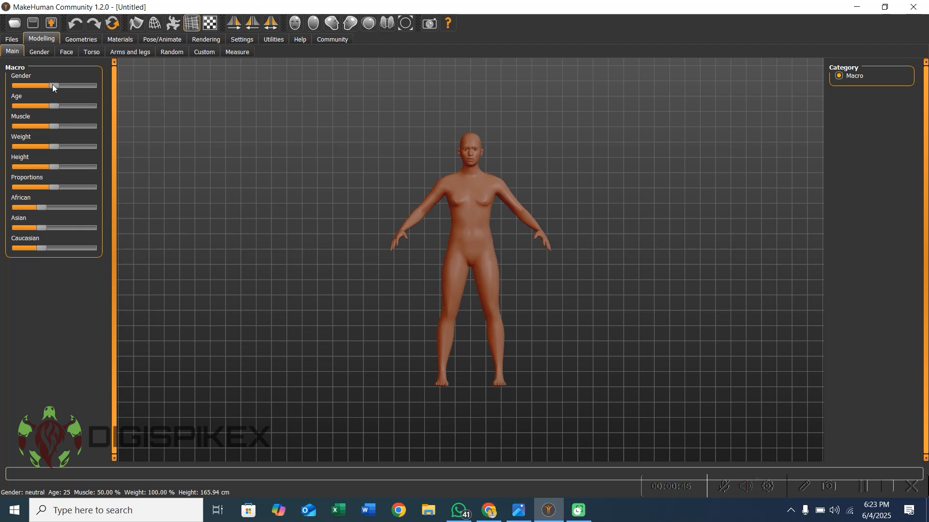
left_click_drag(52, 85, 41, 109)
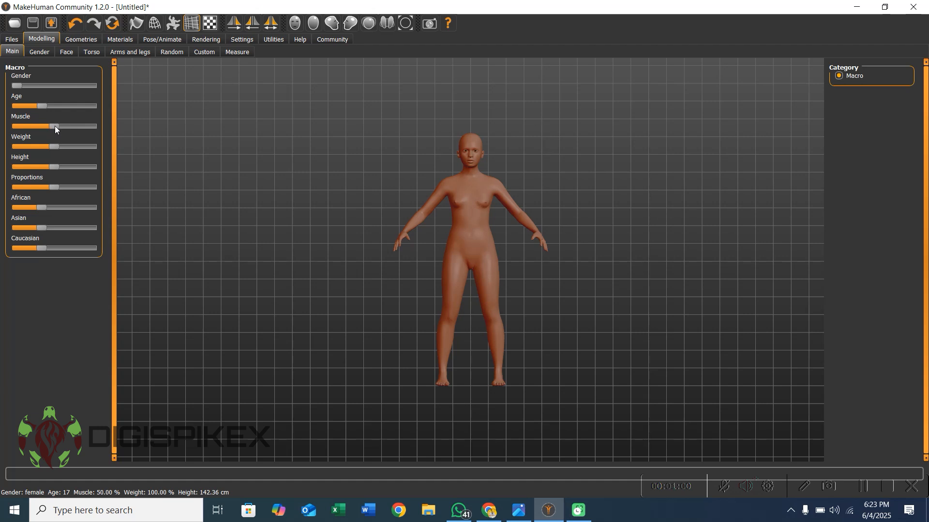
left_click_drag(65, 126, 45, 148)
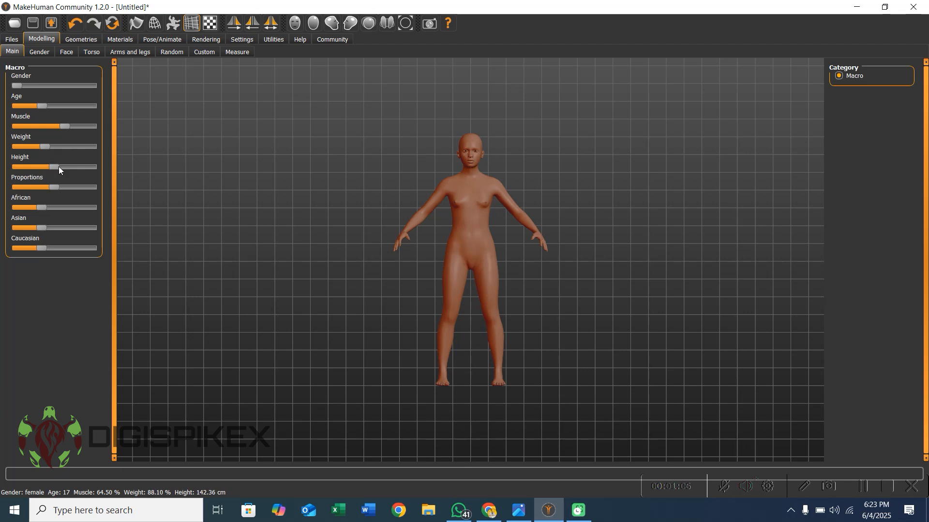
left_click(59, 147)
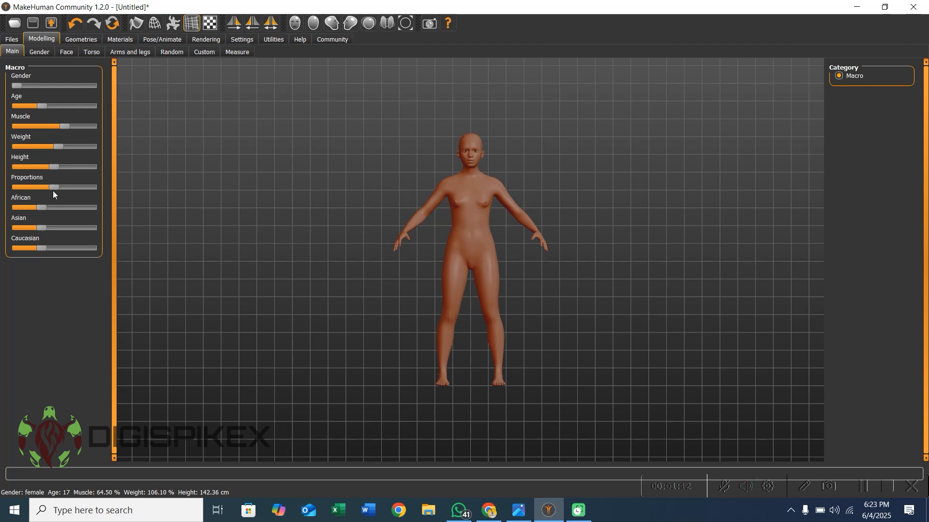
- Lower the proportions slightly and shift the ethnic mix toward African with less Asian, comparing the figure with the concept image in Photos
left_click_drag(55, 187, 46, 250)
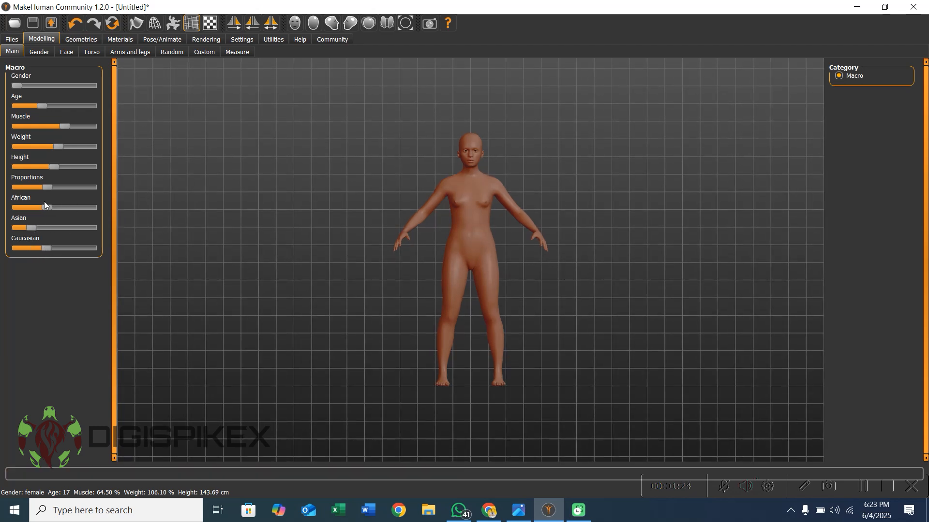
left_click_drag(44, 208, 52, 207)
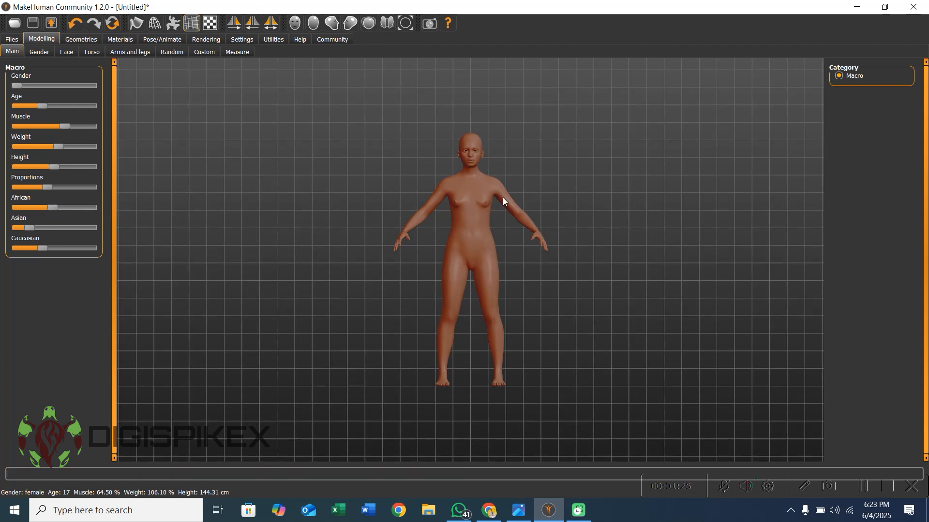
mouse_move(491, 193)
left_mouse_down()
mouse_move(575, 188)
mouse_move(425, 195)
mouse_move(502, 191)
left_mouse_up()
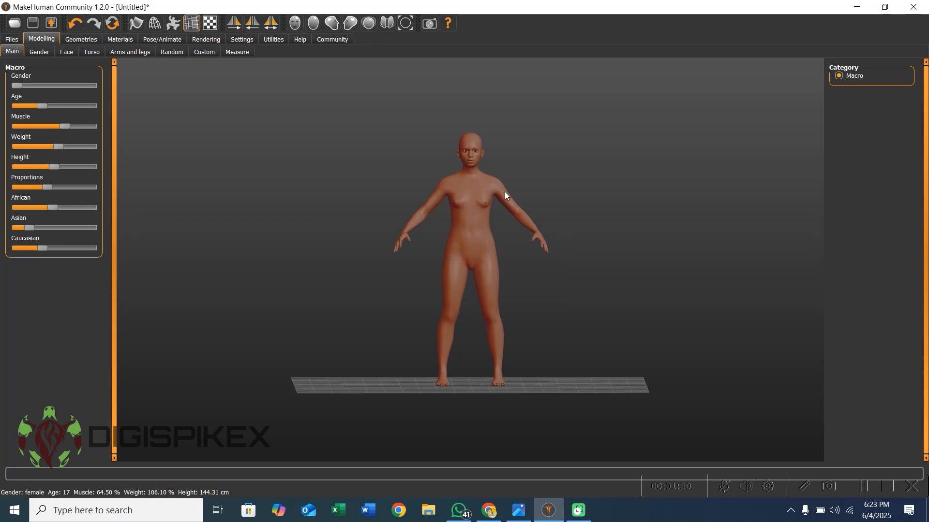
key("1")
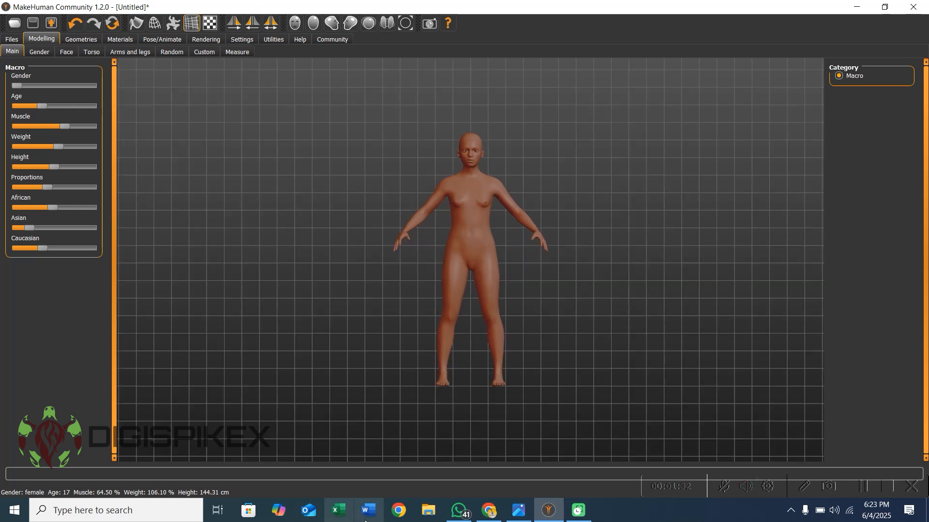
left_click(518, 510)
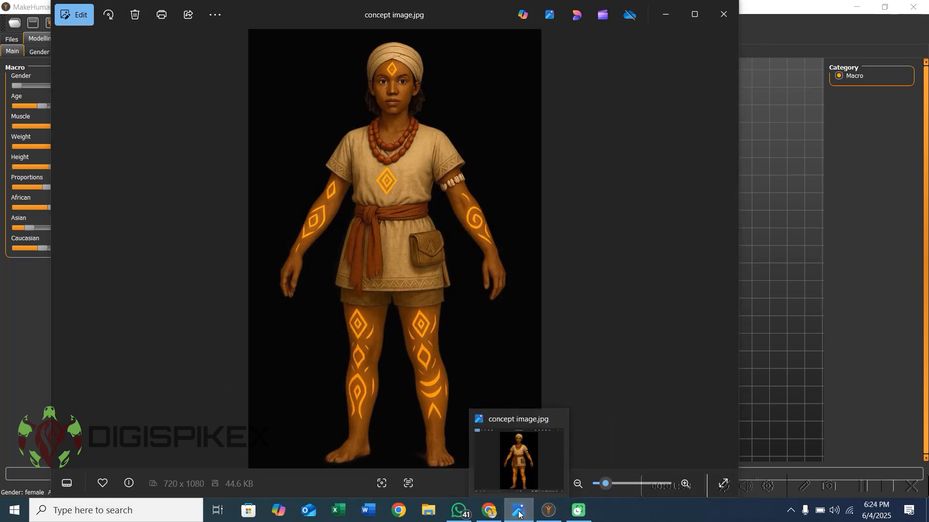
left_click(548, 510)
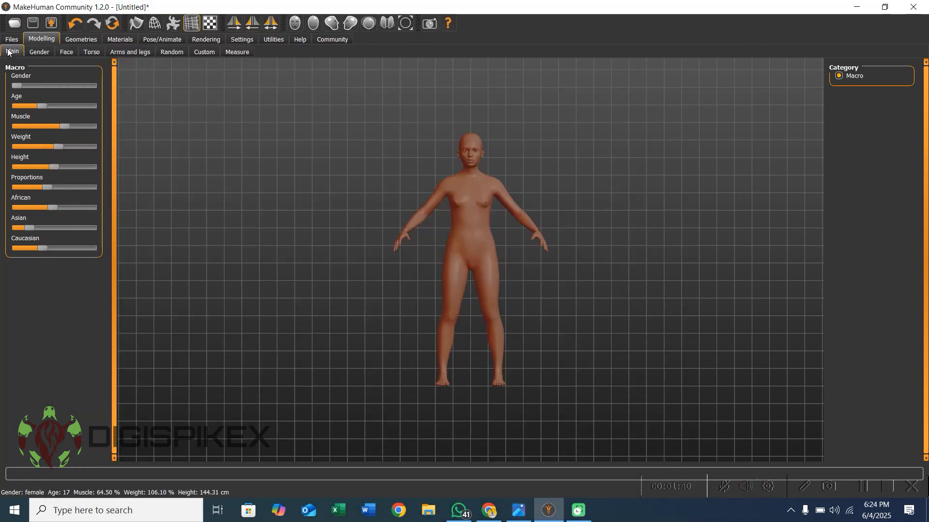
- Simplify the chest detail by slightly lowering breast size, setting nipple size to minimum and reducing nipple point
left_click(32, 53)
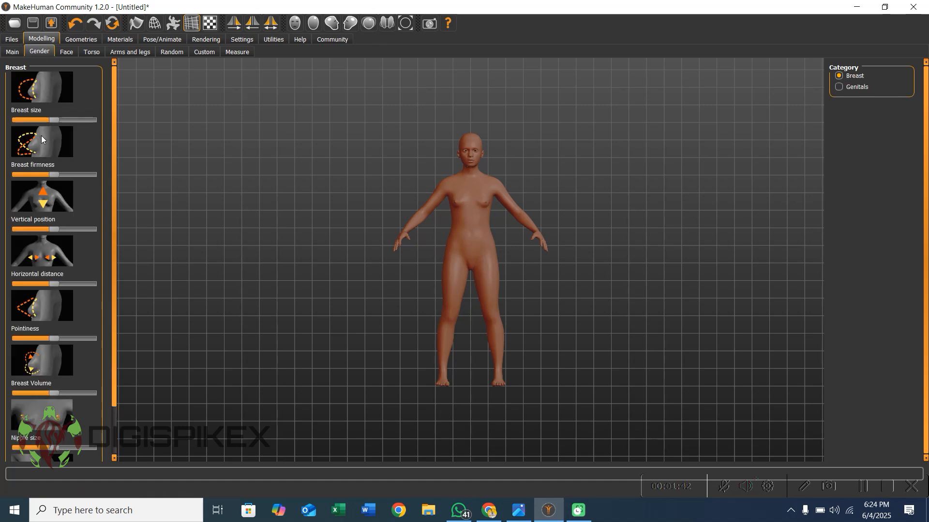
mouse_move(54, 120)
left_mouse_down()
mouse_move(69, 120)
mouse_move(48, 121)
left_mouse_up()
mouse_move(114, 234)
left_mouse_down()
mouse_move(112, 315)
mouse_move(109, 227)
left_mouse_up()
left_click(838, 88)
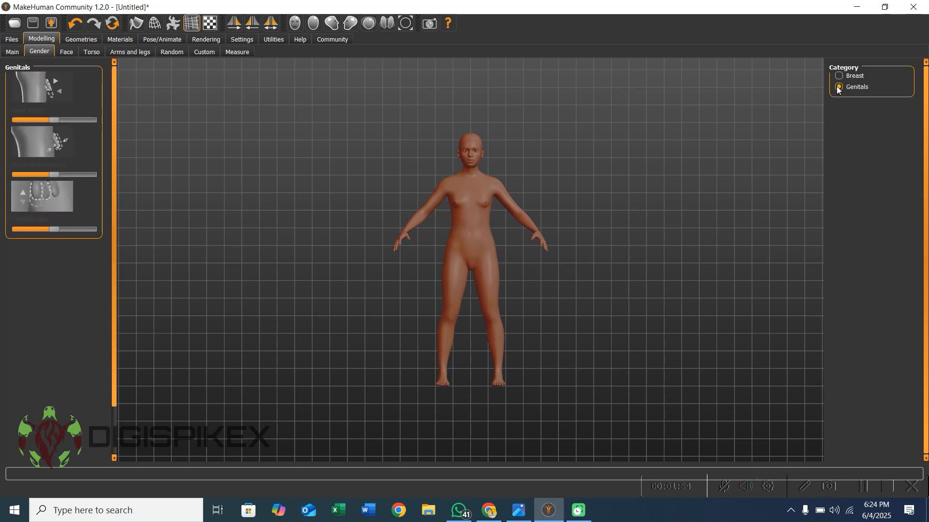
left_click(839, 76)
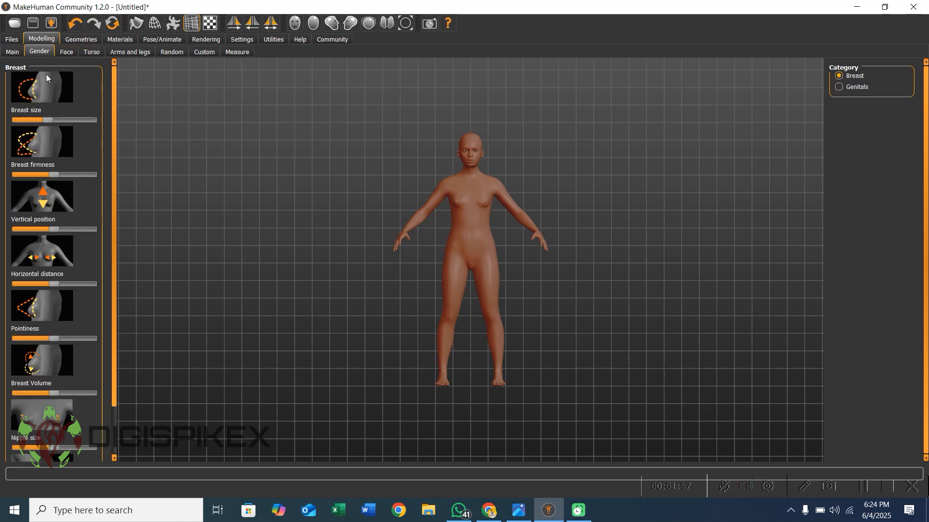
left_click_drag(114, 376, 113, 428)
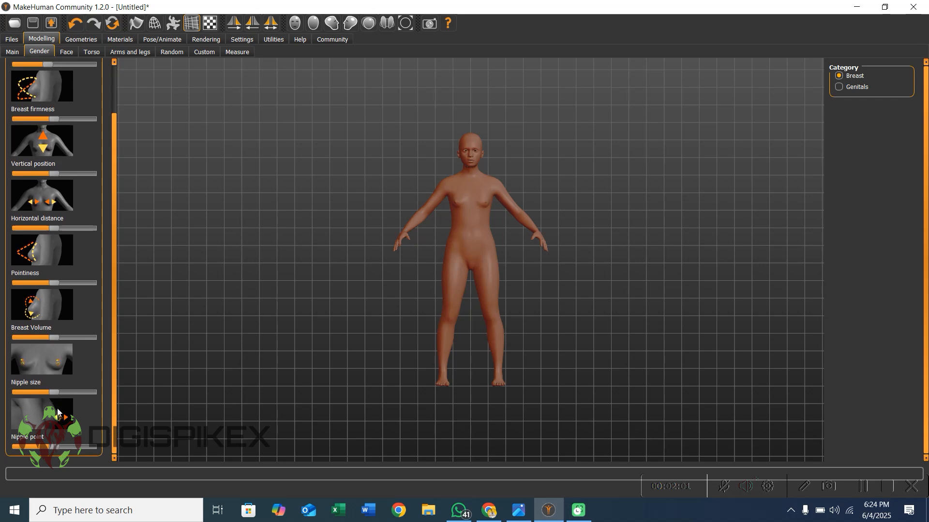
scroll(458, 235, "down", 3)
scroll(459, 232, "up", 5)
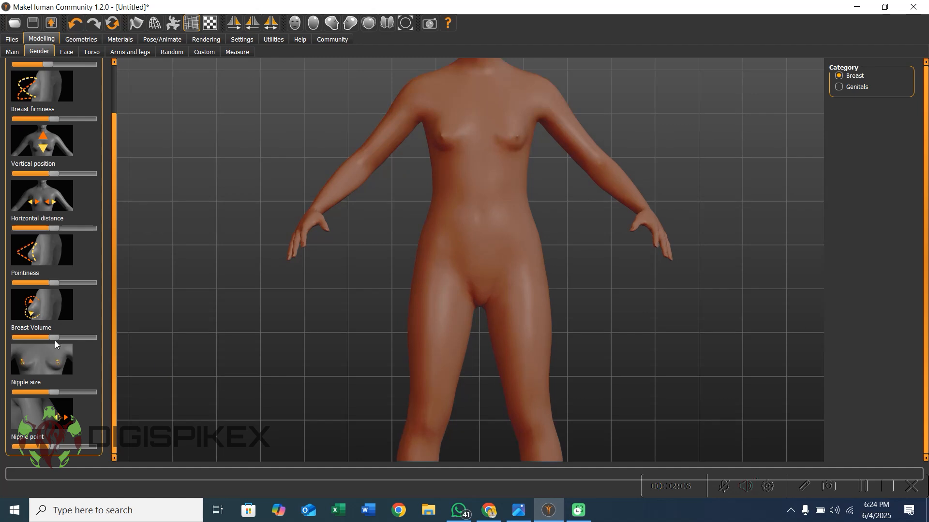
left_click_drag(55, 392, 5, 402)
left_click_drag(55, 452, 4, 450)
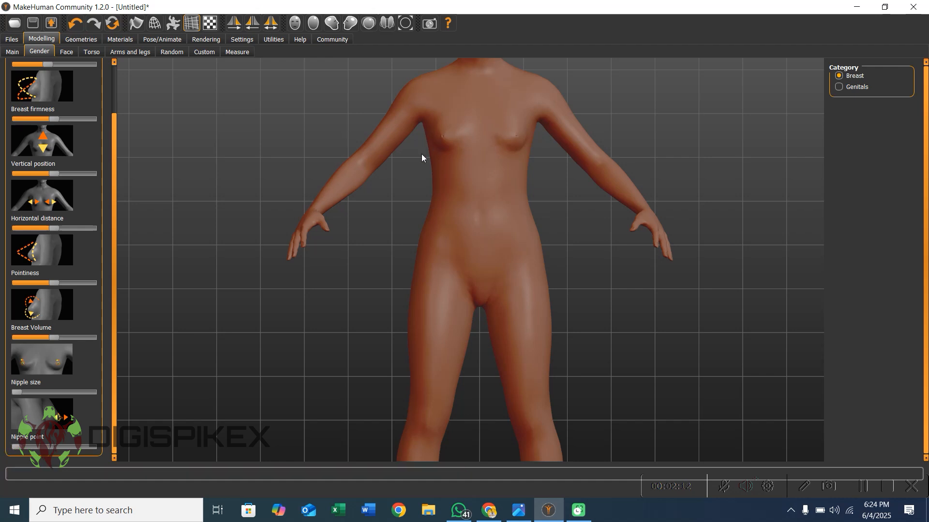
left_click(38, 448)
- Reduce the face's head shape age and head fat slightly below the midpoint
left_click(65, 52)
scroll(454, 212, "down", 4)
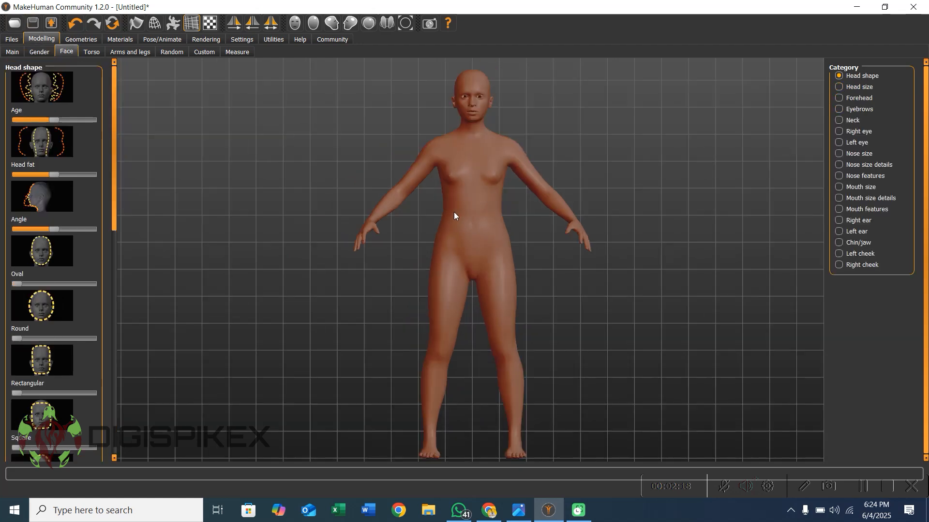
scroll(454, 212, "up", 5)
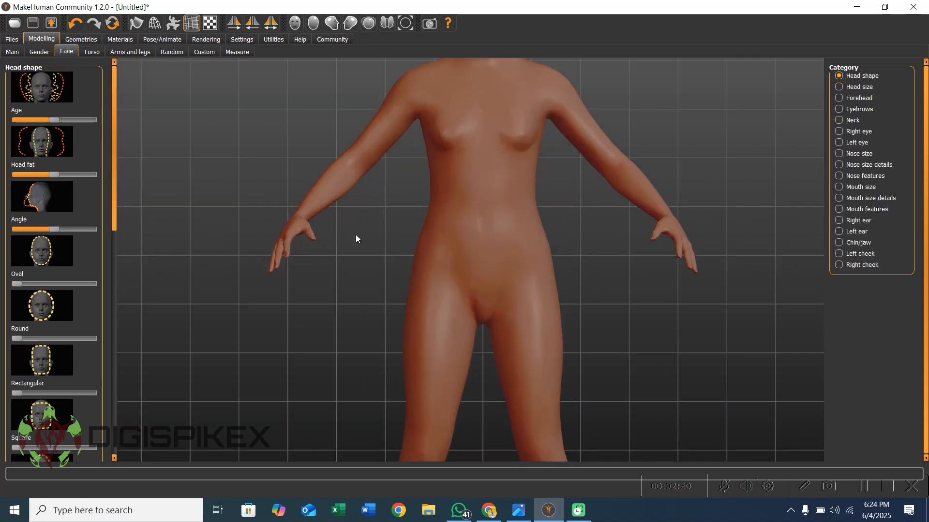
scroll(469, 199, "down", 3)
mouse_move(469, 236)
right_mouse_down()
mouse_move(479, 157)
mouse_move(473, 231)
right_mouse_up()
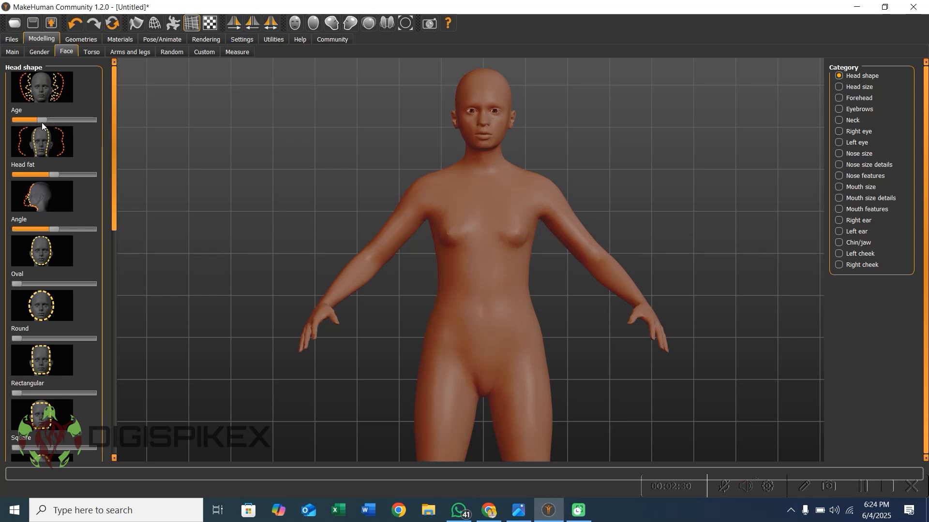
mouse_move(48, 120)
left_mouse_down()
mouse_move(31, 120)
mouse_move(42, 120)
left_mouse_up()
left_click_drag(61, 177, 47, 178)
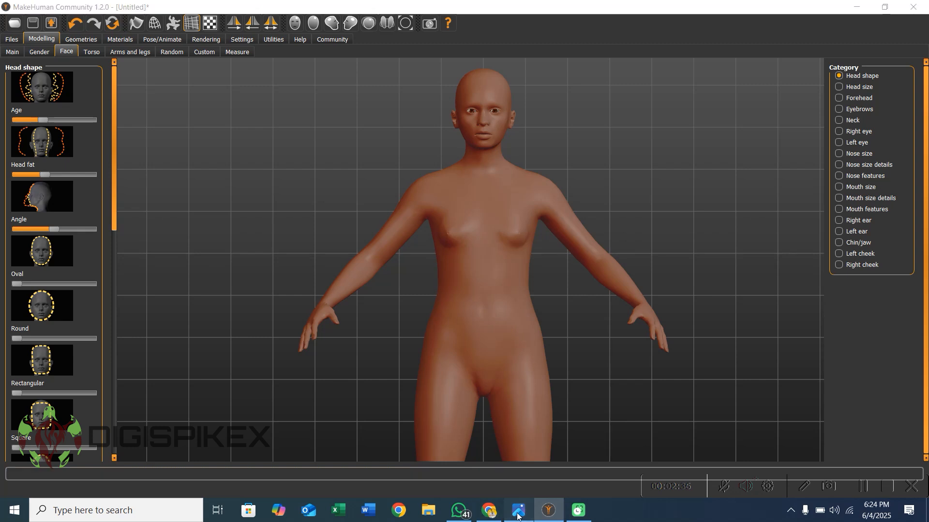
- Check the head against the concept image in Photos and try adjusting the head's vertical position
left_click(517, 512)
left_click(518, 512)
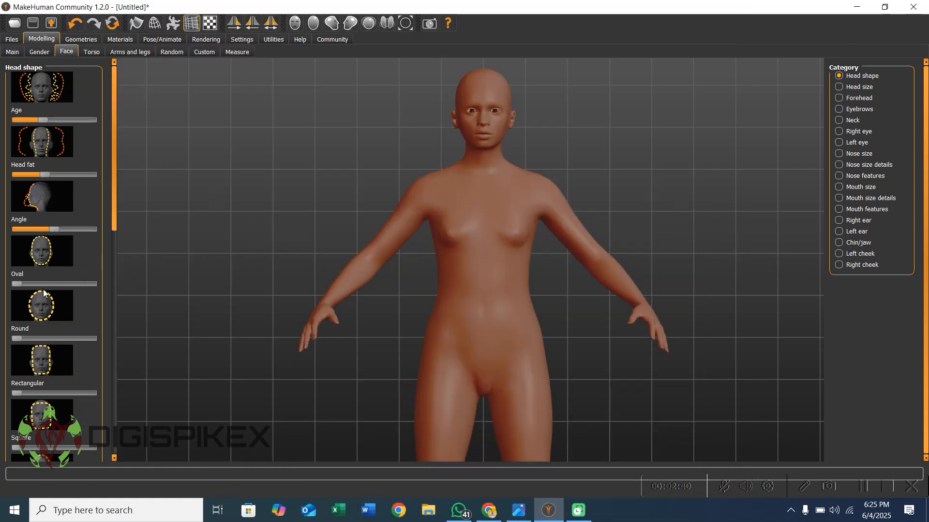
left_click_drag(113, 198, 123, 228)
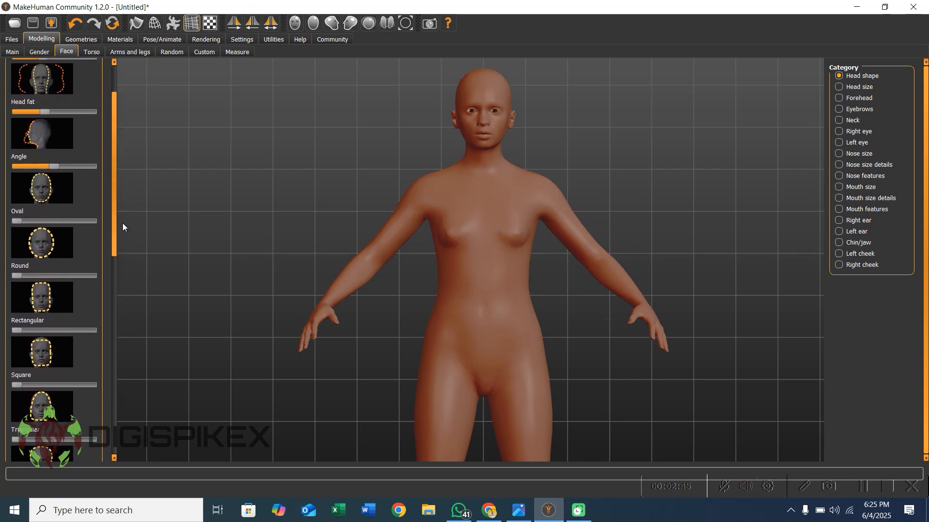
left_click(839, 87)
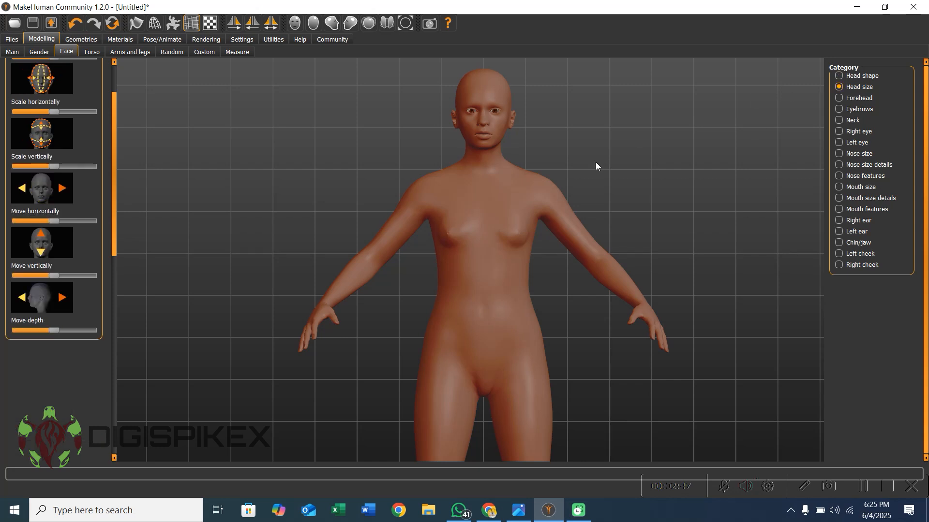
left_click(113, 78)
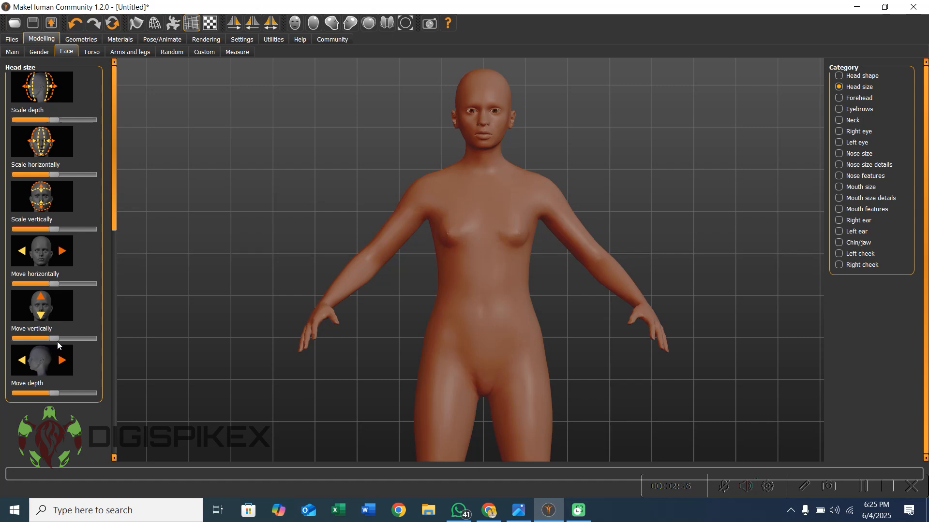
mouse_move(55, 340)
left_mouse_down()
mouse_move(63, 340)
mouse_move(54, 341)
left_mouse_up()
- Try adjusting the forehead's cranic shape in side view, and undo the change
left_click(840, 98)
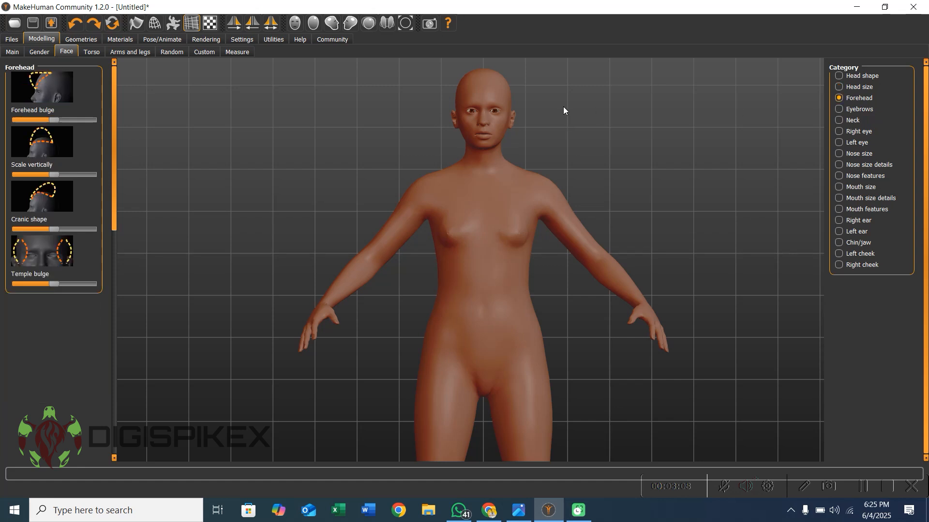
key("3")
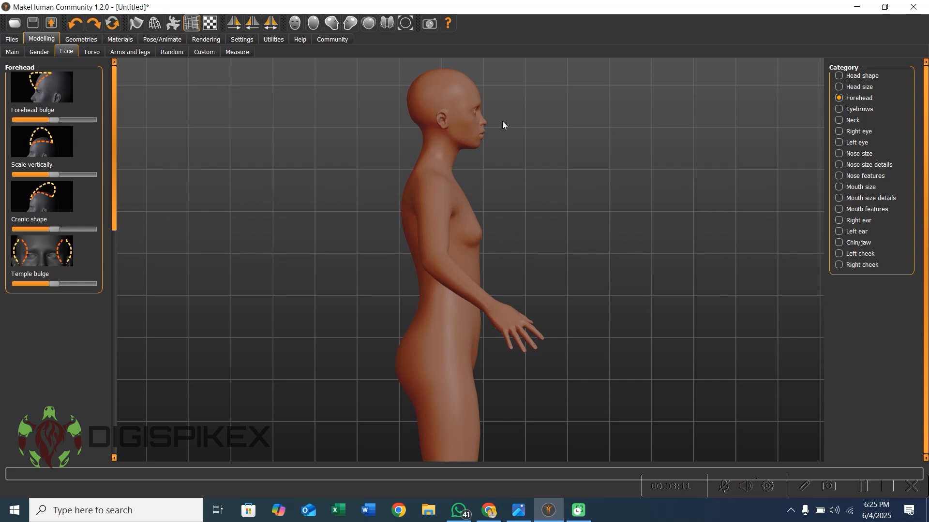
key("ctrl+3")
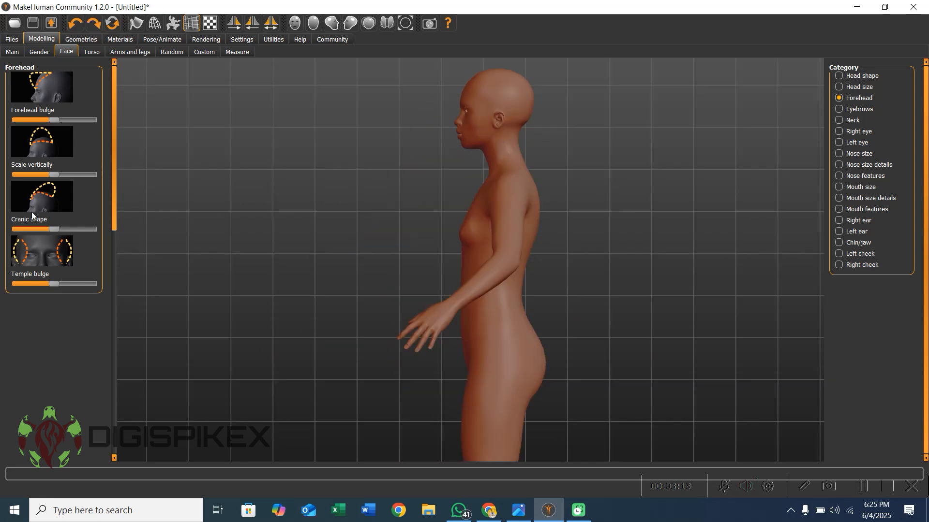
mouse_move(58, 227)
left_mouse_down()
mouse_move(71, 230)
mouse_move(59, 229)
left_mouse_up()
key("ctrl+z")
key("1")
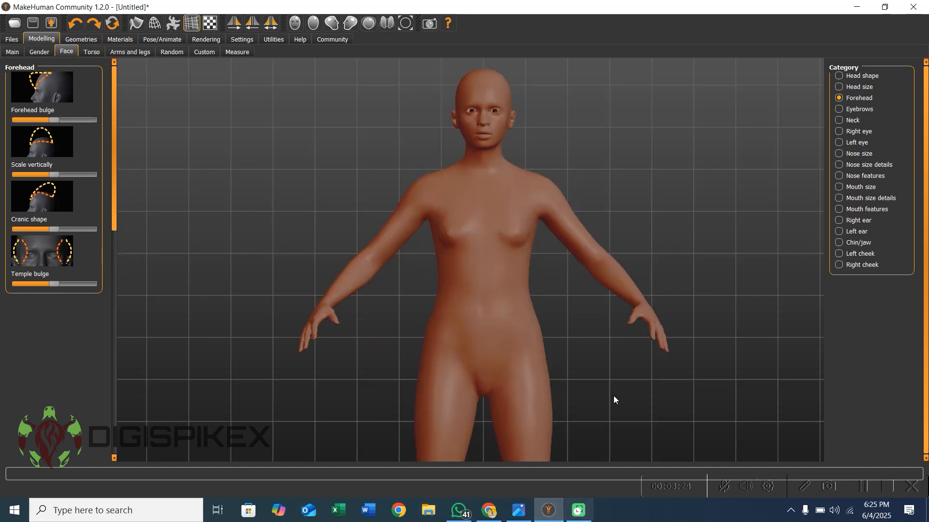
- Lower the eyebrows angle well below the midpoint and set the eyebrows' vertical position slightly above the midpoint
left_click(840, 110)
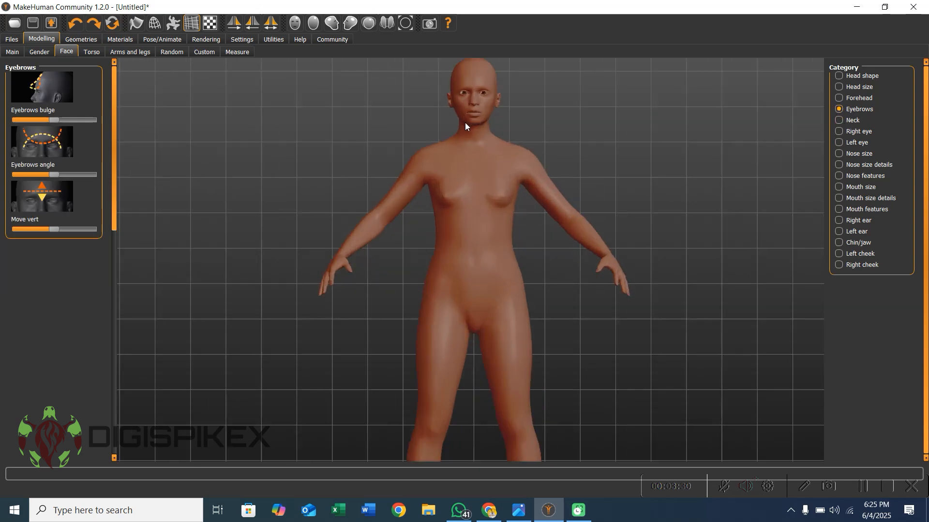
scroll(465, 123, "up", 5)
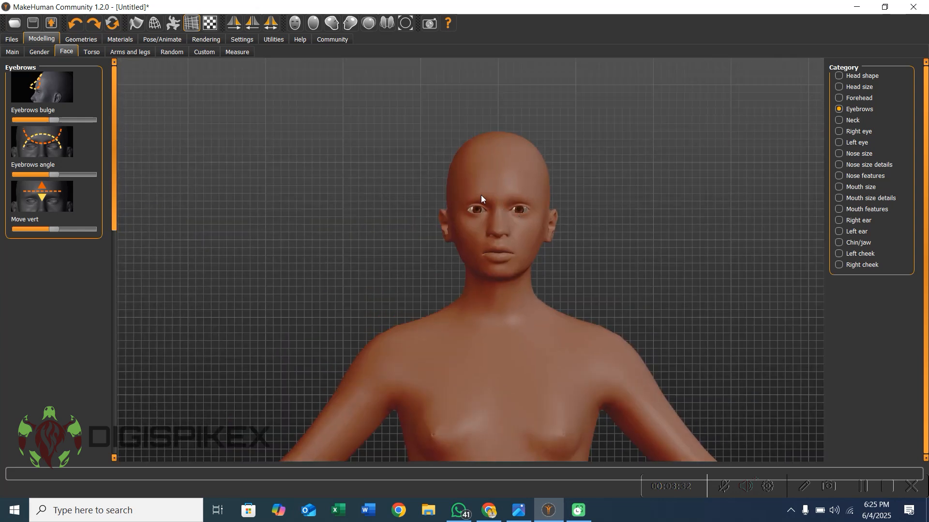
mouse_move(50, 121)
left_mouse_down()
mouse_move(86, 120)
mouse_move(38, 121)
mouse_move(50, 118)
left_mouse_up()
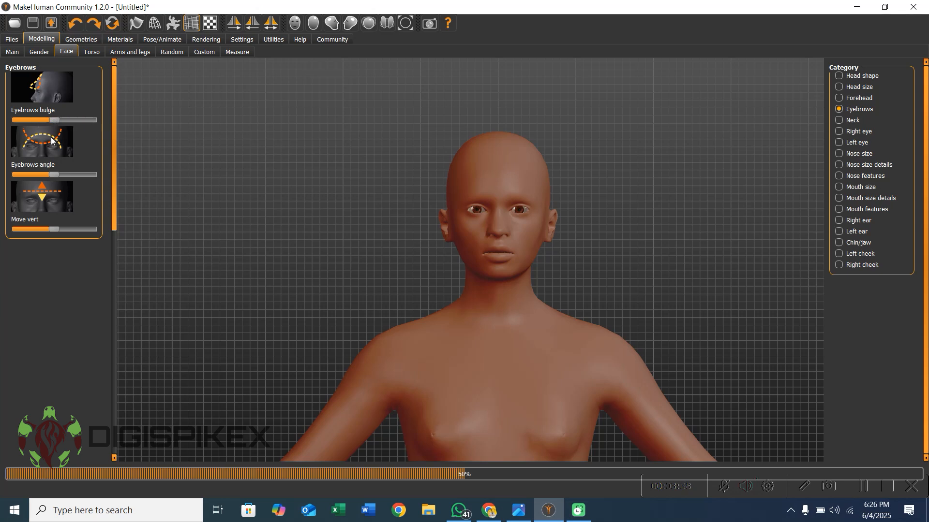
left_click_drag(77, 176, 39, 170)
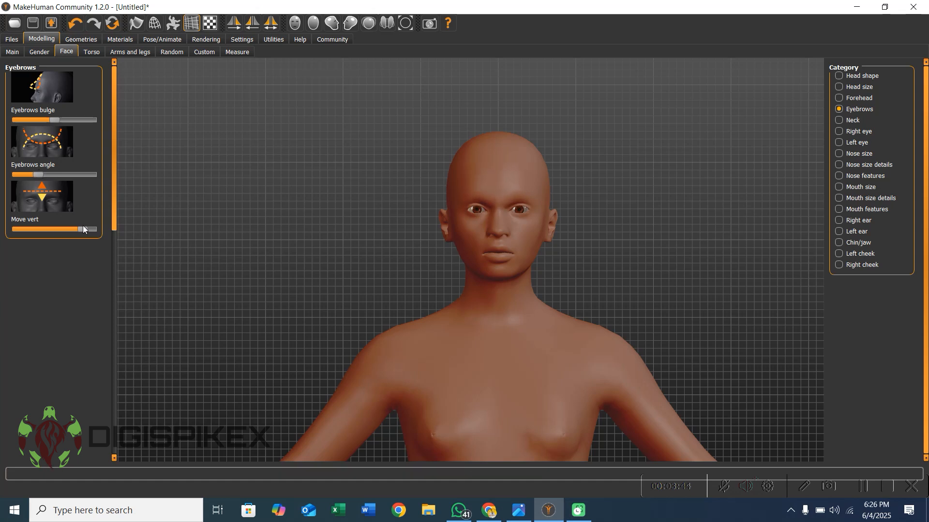
left_click_drag(80, 229, 57, 229)
- Reduce the right eye's Scale height 3 slightly below the midpoint and compare the eyes with the concept image in Photos
left_click(839, 130)
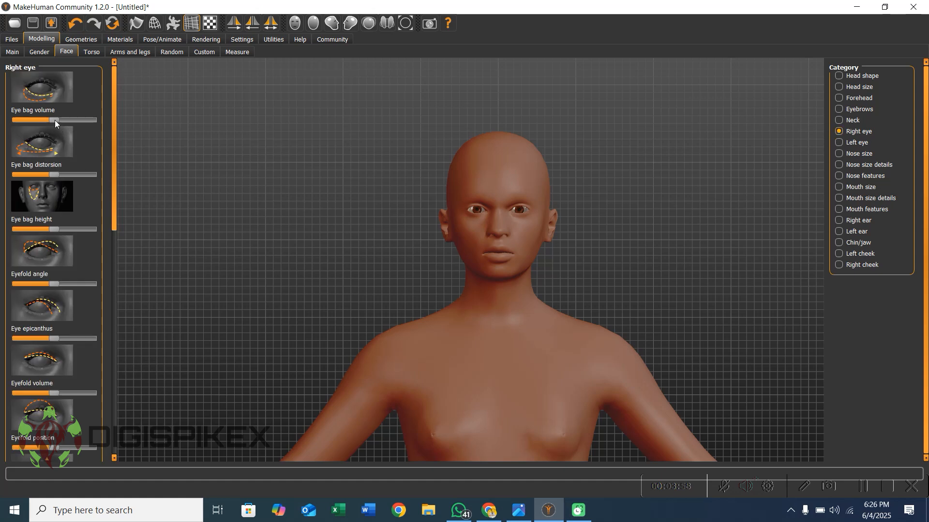
left_click_drag(57, 120, 54, 120)
left_click_drag(61, 227, 42, 260)
scroll(112, 225, "down", 4)
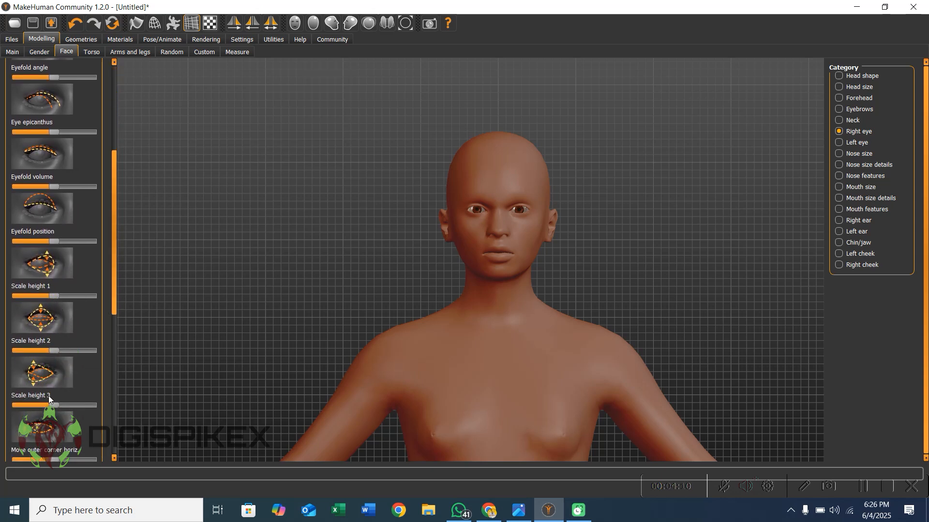
mouse_move(54, 405)
left_mouse_down()
mouse_move(32, 410)
mouse_move(67, 410)
mouse_move(53, 410)
left_mouse_up()
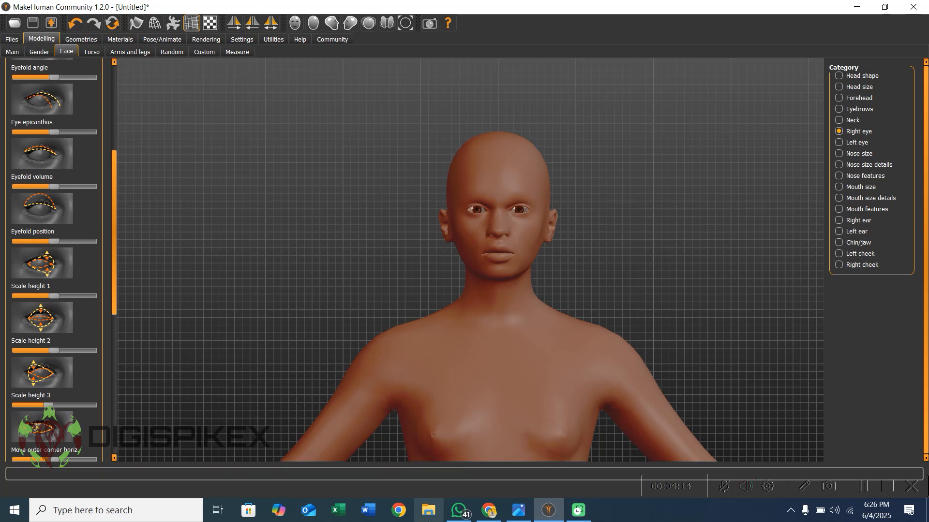
left_click(521, 513)
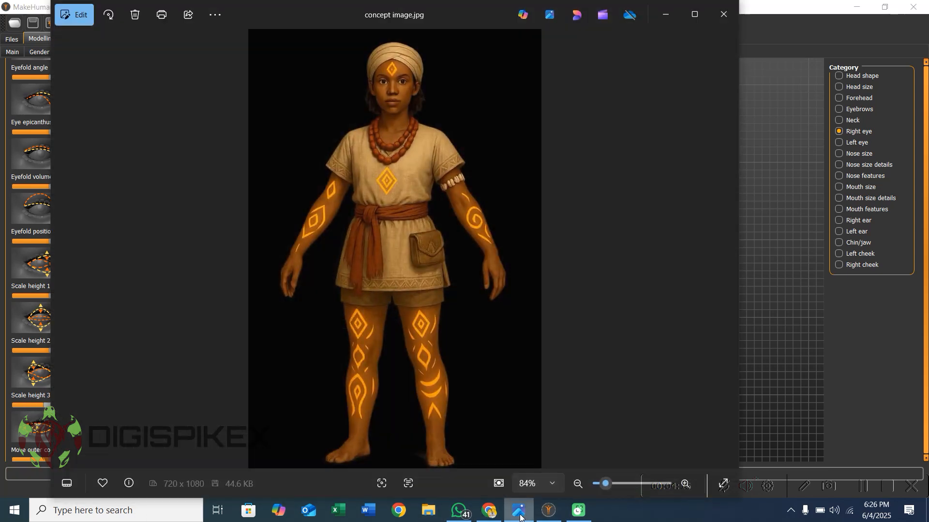
left_click(521, 514)
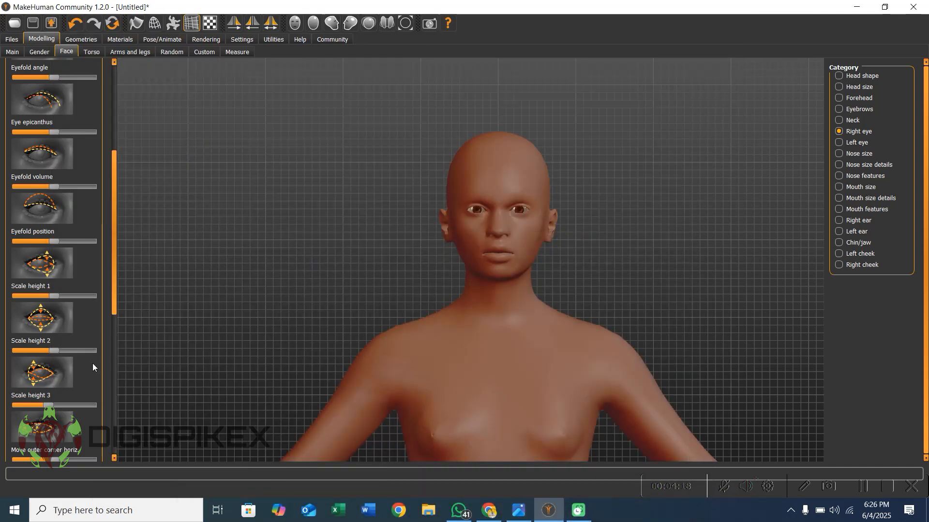
- Enlarge the right eye's overall scale slightly, mirror it to the left eye, and check against the concept image in Photos
left_click_drag(114, 304, 118, 436)
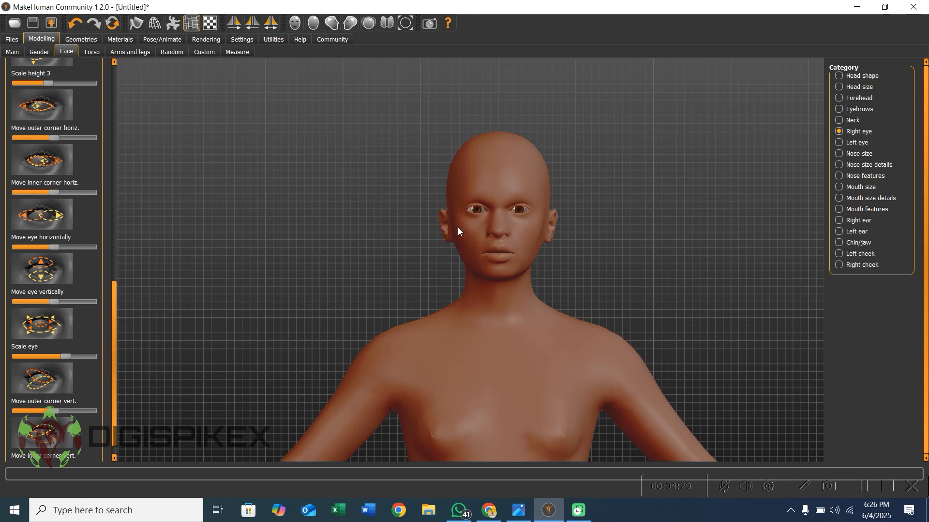
left_click(233, 25)
left_click(517, 513)
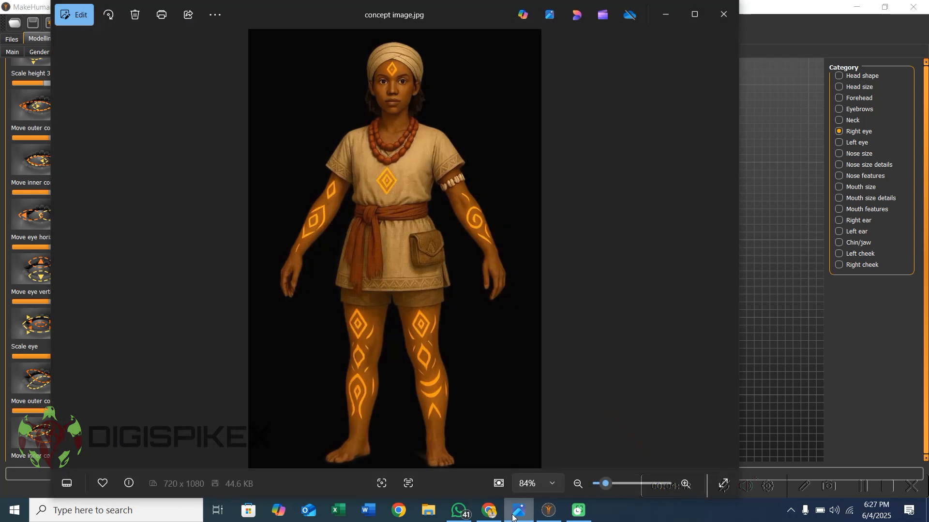
left_click(514, 515)
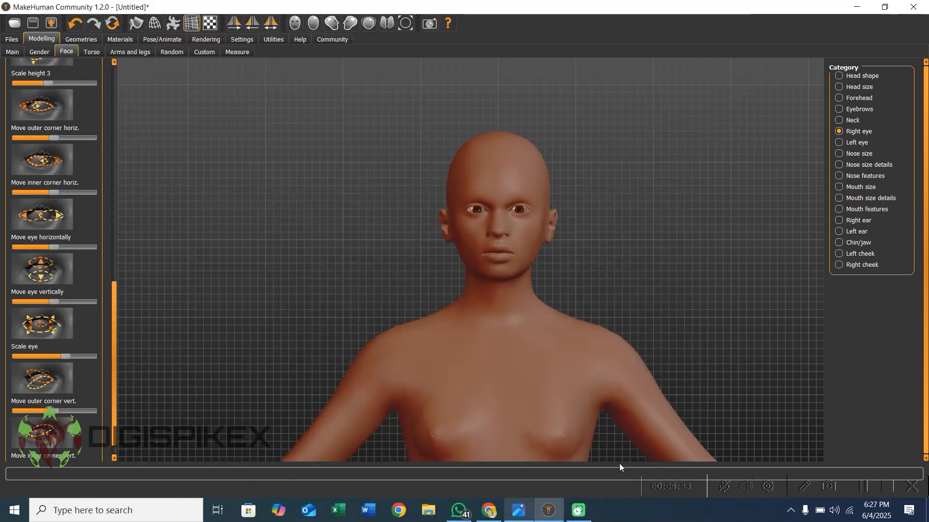
- Increase the nose's Move depth slightly above the midpoint while viewing the head in close-up profile
left_click(839, 152)
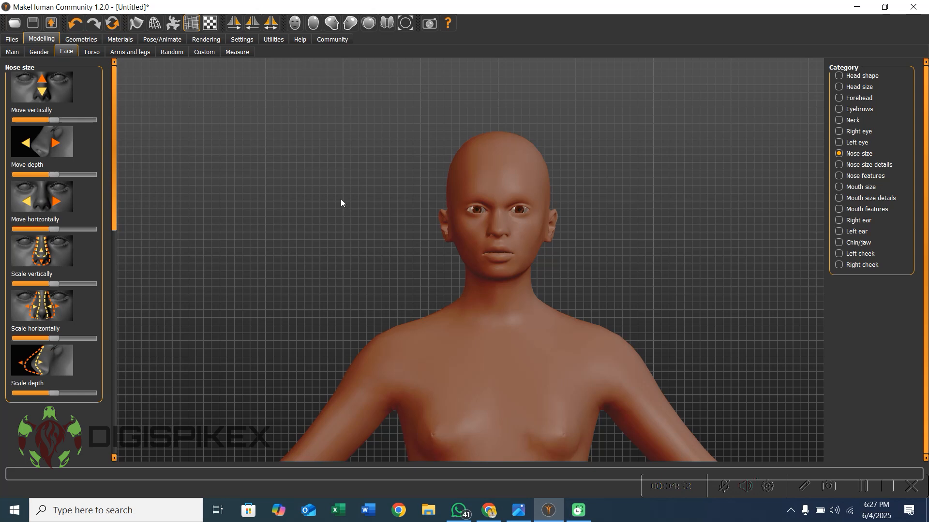
key("3")
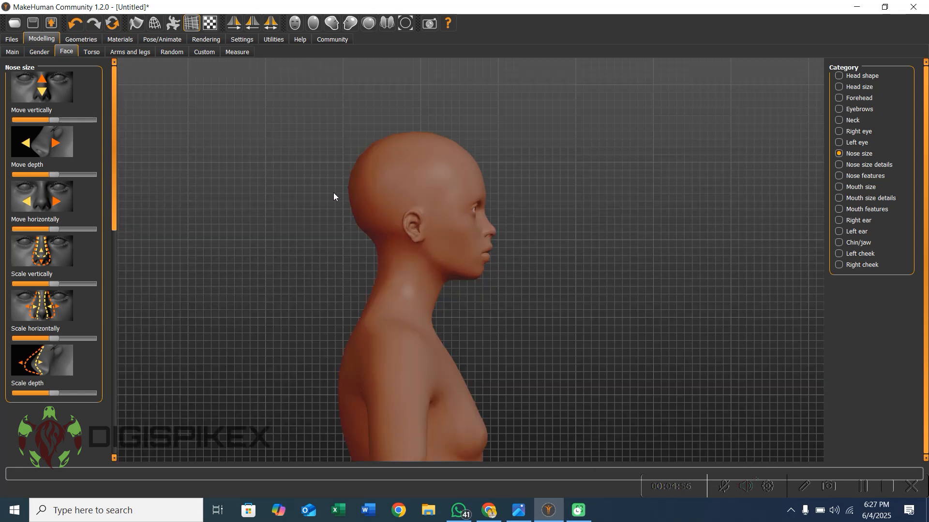
key("ctrl+3")
scroll(393, 213, "up", 5)
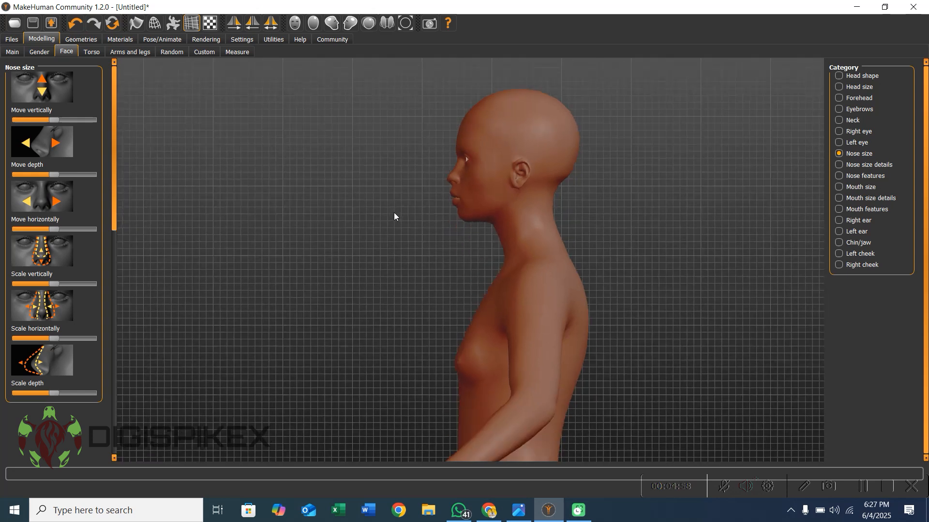
scroll(395, 216, "up", 3)
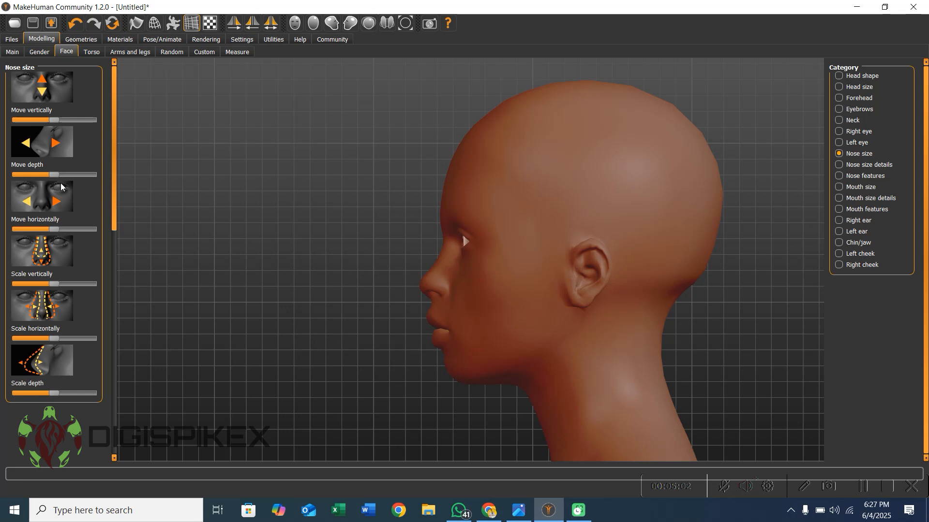
left_click_drag(58, 179, 65, 178)
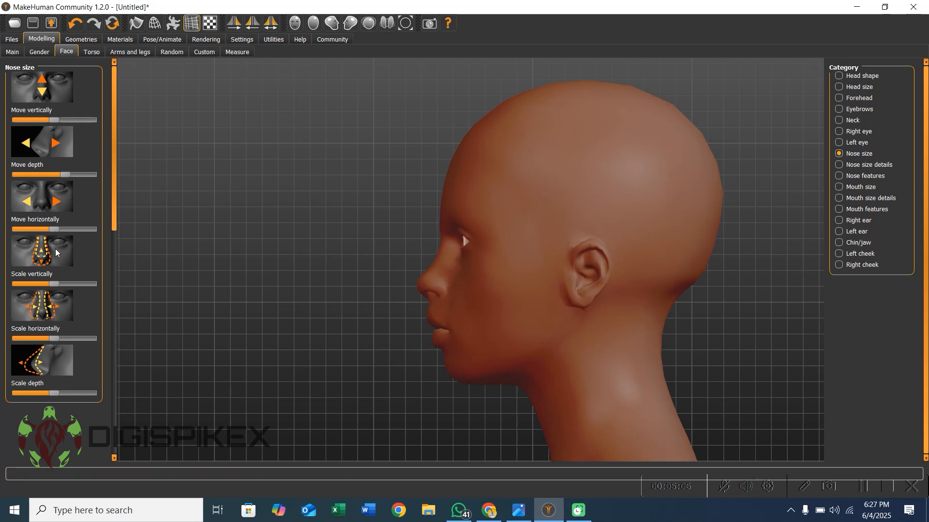
- Widen the nose slightly with Scale horizontally in front view, keeping its horizontal position near the midpoint
left_click(78, 232)
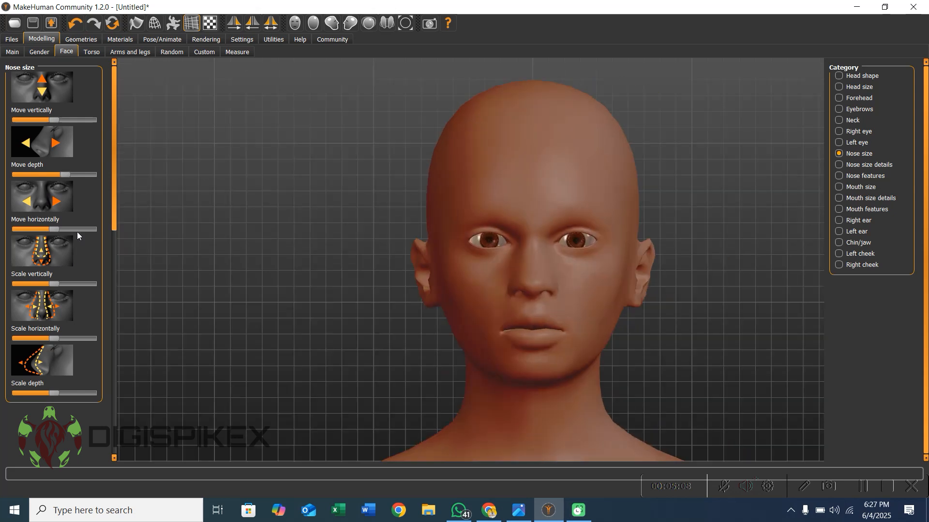
left_click_drag(67, 231, 57, 231)
left_click_drag(59, 338, 69, 339)
left_click(840, 165)
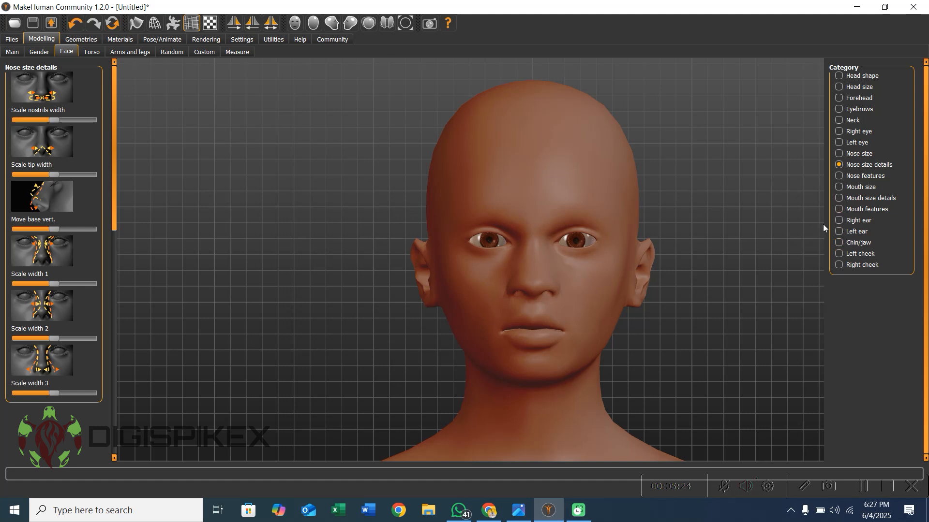
left_click(838, 209)
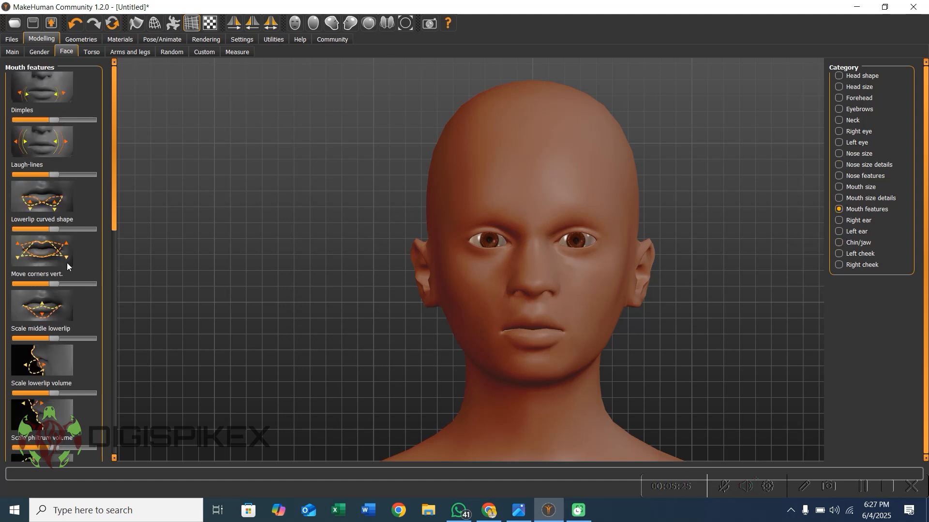
left_click_drag(114, 219, 106, 291)
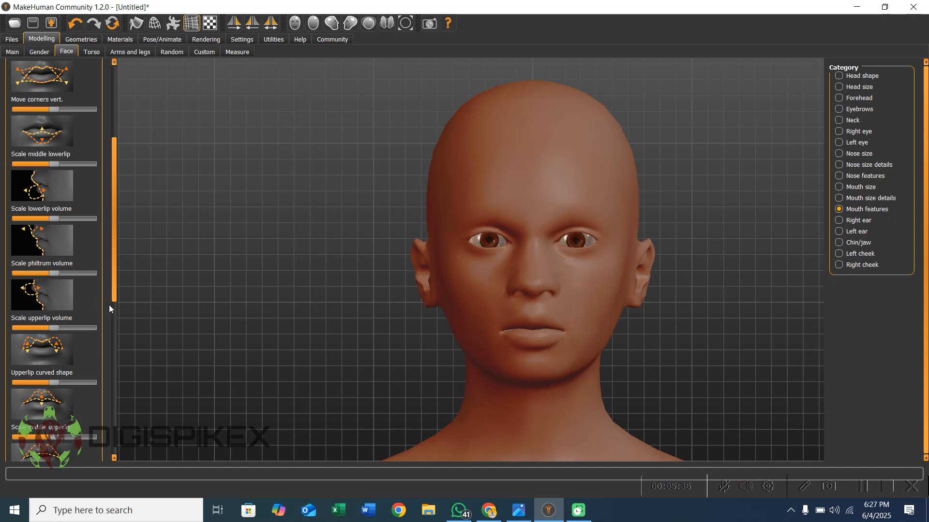
scroll(112, 295, "down", 1)
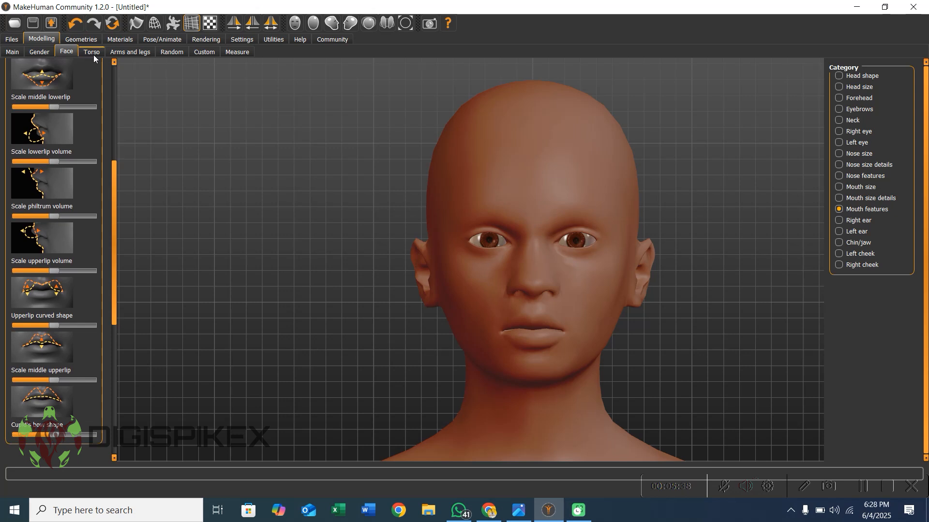
- Refine the chin by raising its width and height slightly above the midpoint and lowering Scale chin angular below it
left_click(838, 242)
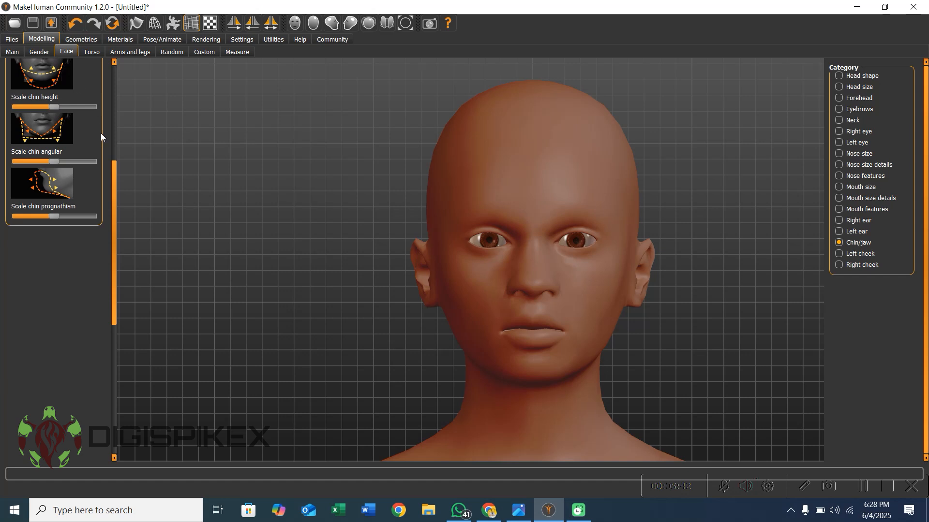
left_click(112, 150)
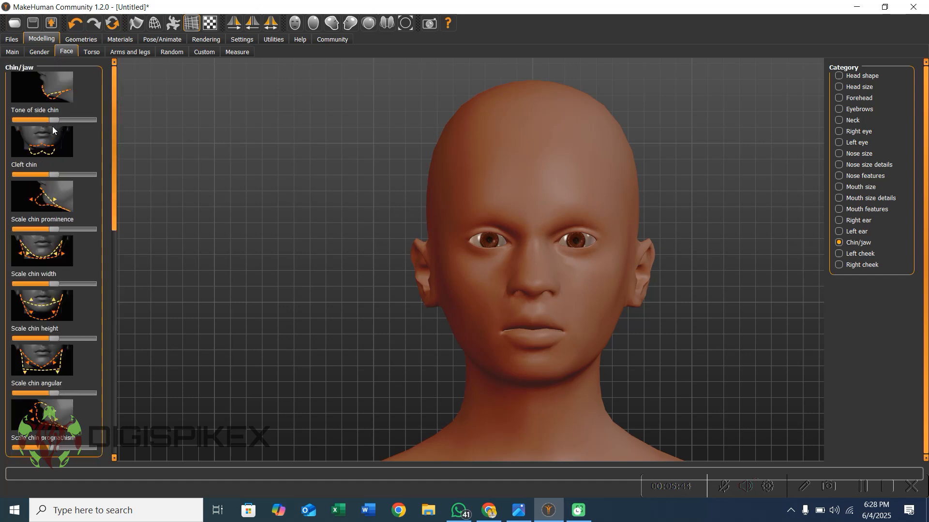
mouse_move(54, 283)
left_mouse_down()
mouse_move(67, 284)
mouse_move(51, 287)
left_mouse_up()
mouse_move(57, 339)
left_mouse_down()
mouse_move(68, 340)
mouse_move(60, 342)
left_mouse_up()
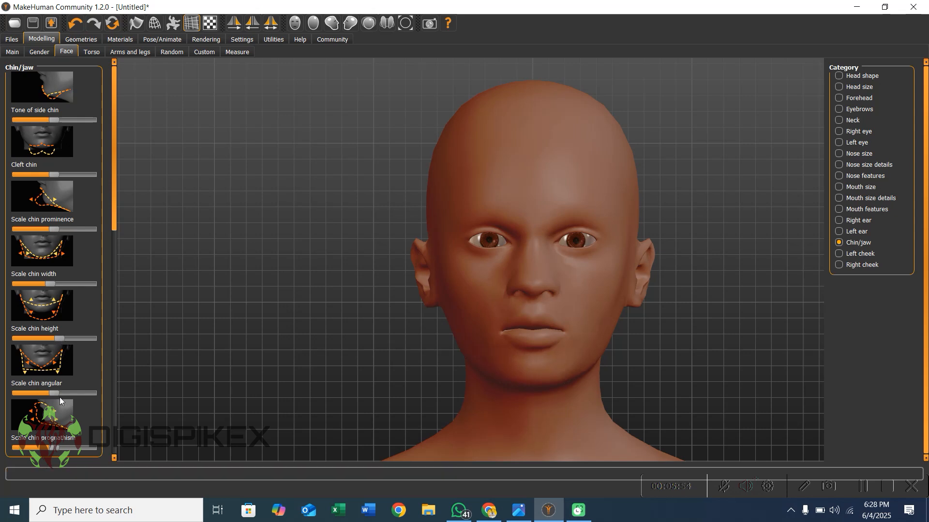
mouse_move(55, 397)
left_mouse_down()
mouse_move(70, 395)
mouse_move(47, 402)
left_mouse_up()
left_click_drag(50, 285, 56, 284)
right_click_drag(541, 292, 436, 227)
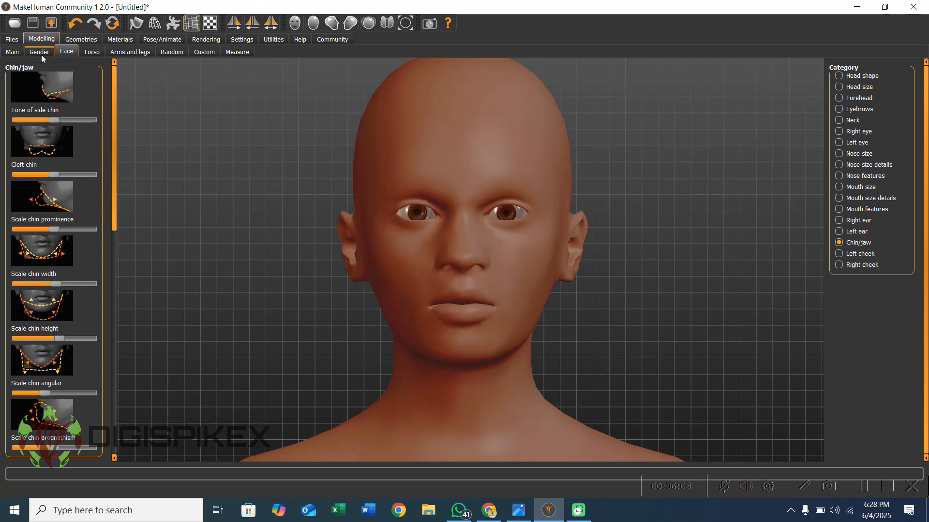
- Review the whole figure from the front alongside the available torso and hip adjustments
left_click(91, 52)
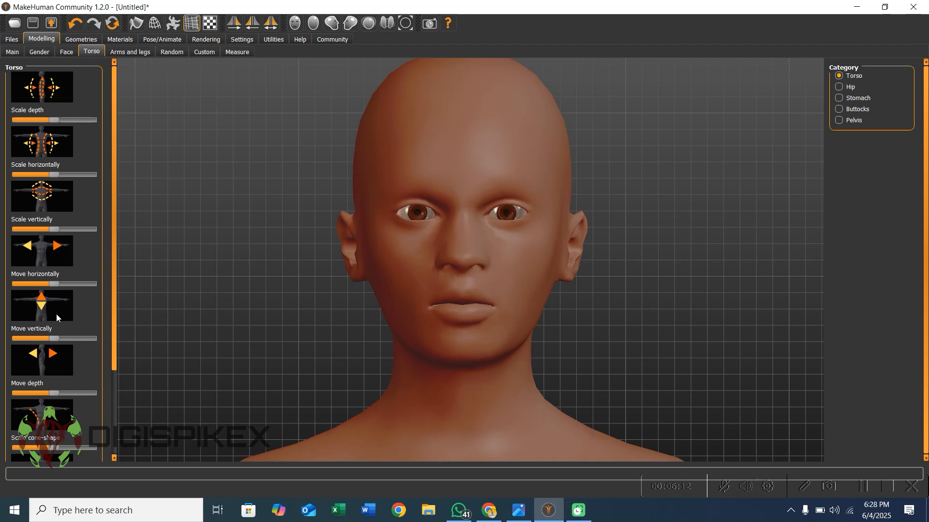
left_click_drag(112, 370, 108, 405)
scroll(304, 286, "down", 2)
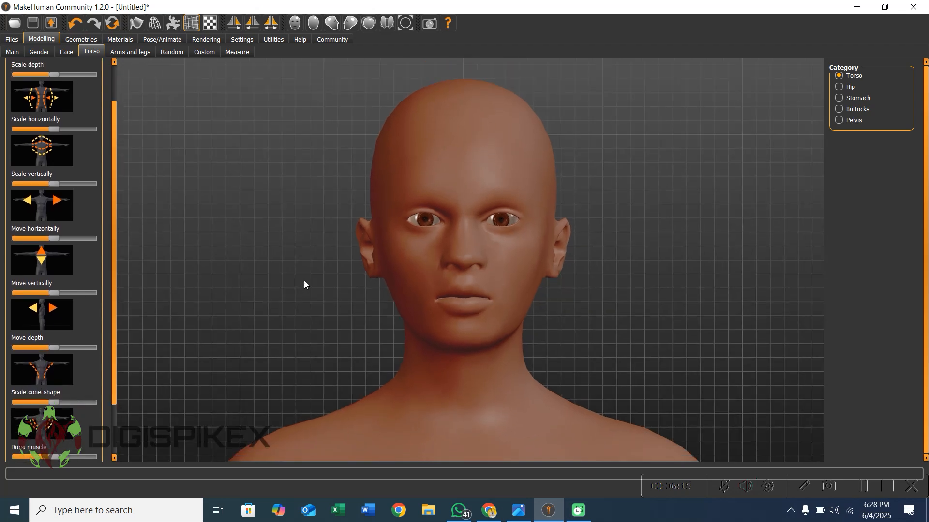
scroll(325, 283, "down", 5)
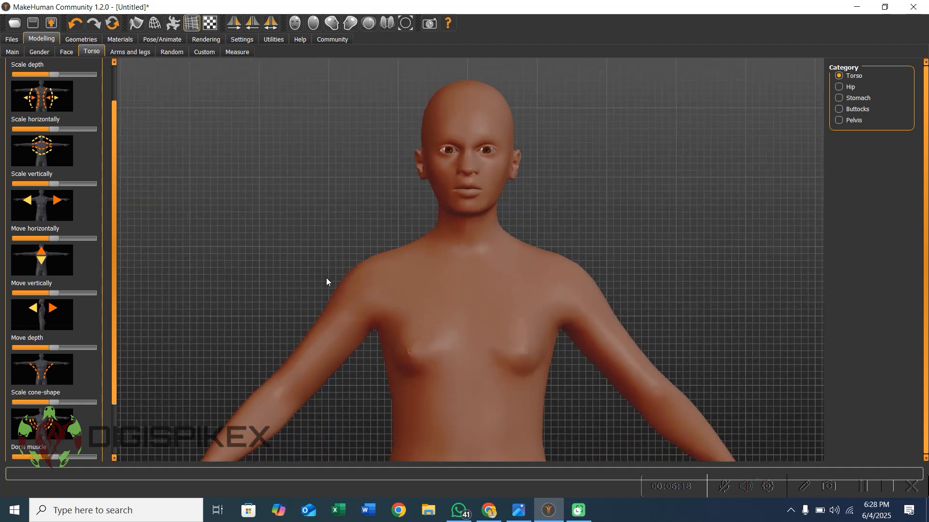
scroll(325, 277, "down", 5)
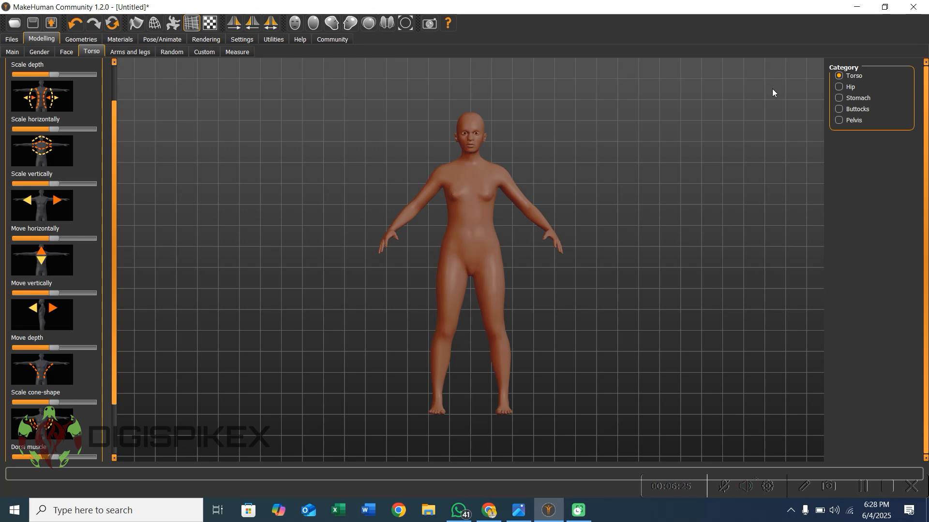
left_click(840, 87)
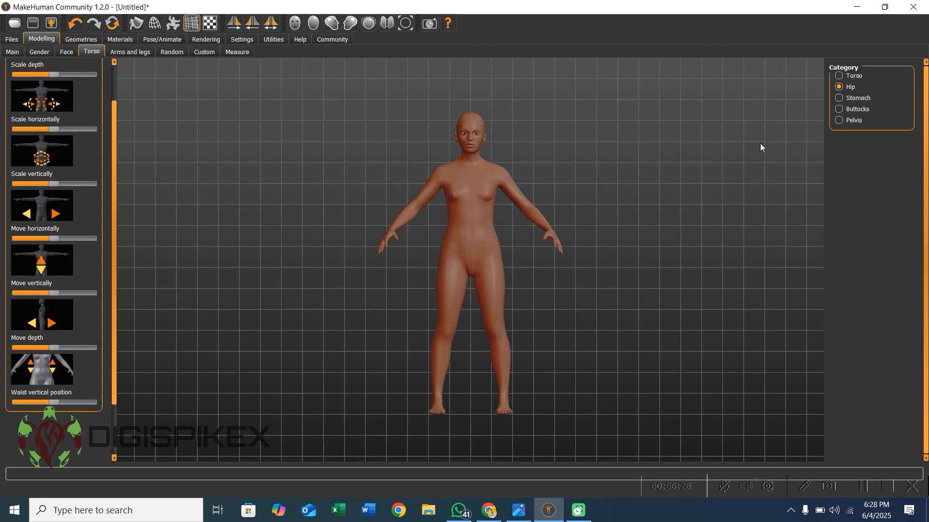
left_click(114, 86)
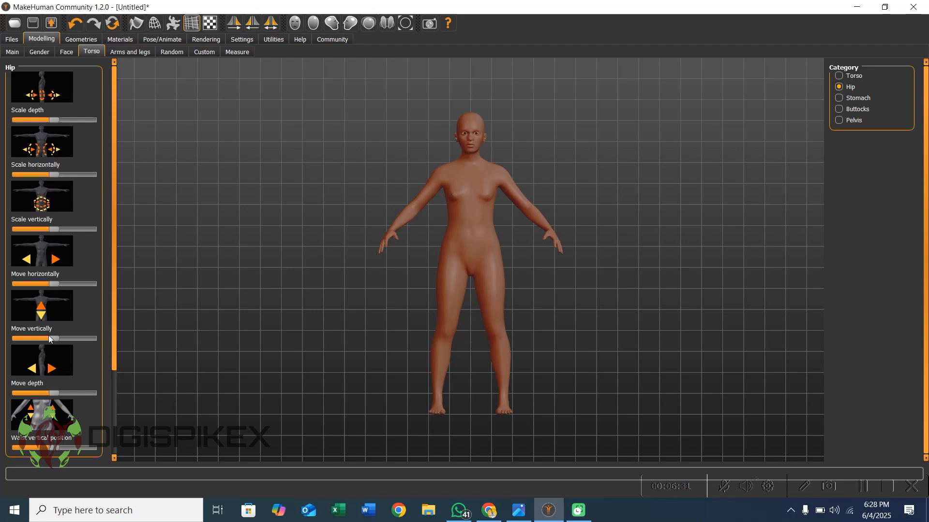
- Try slightly increasing the stomach's pregnancy shape in side view
left_click(840, 98)
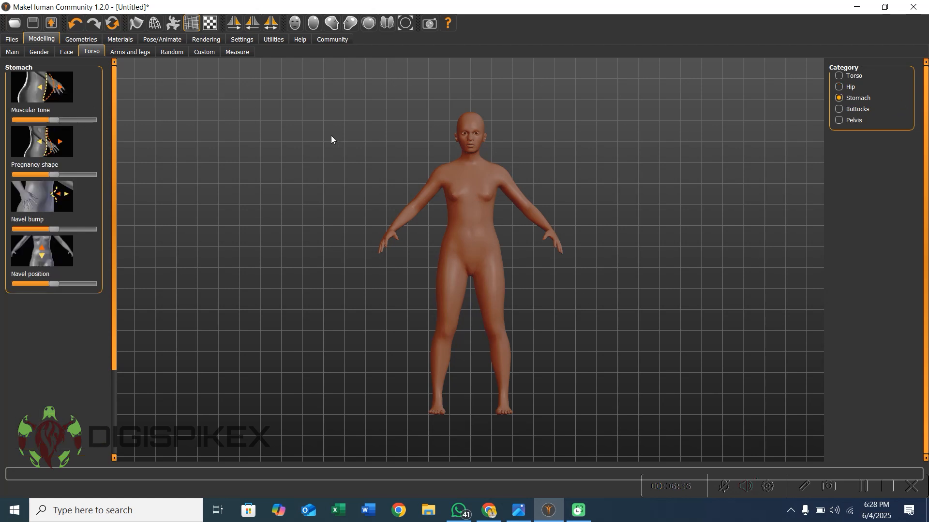
key("3")
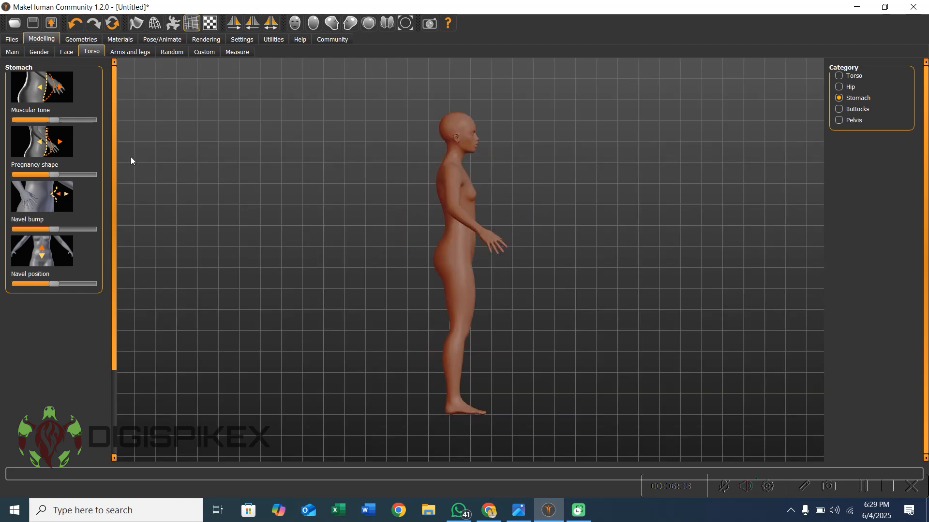
mouse_move(54, 175)
left_mouse_down()
mouse_move(91, 174)
mouse_move(39, 187)
mouse_move(98, 189)
mouse_move(61, 189)
left_mouse_up()
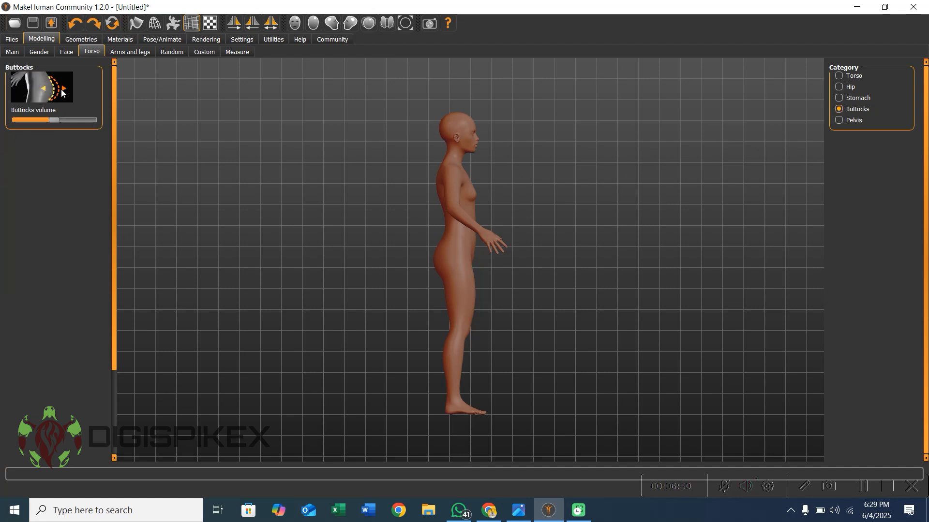
- Increase the buttocks volume above the midpoint and raise the stomach's muscular tone to a similar level, checking the side and front views
left_click_drag(58, 121, 72, 125)
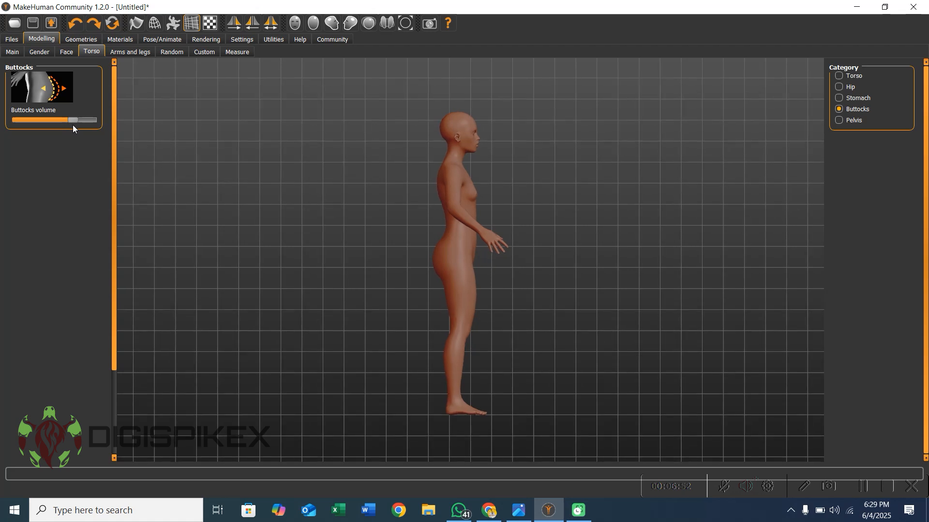
left_click(839, 98)
left_click_drag(48, 125, 36, 129)
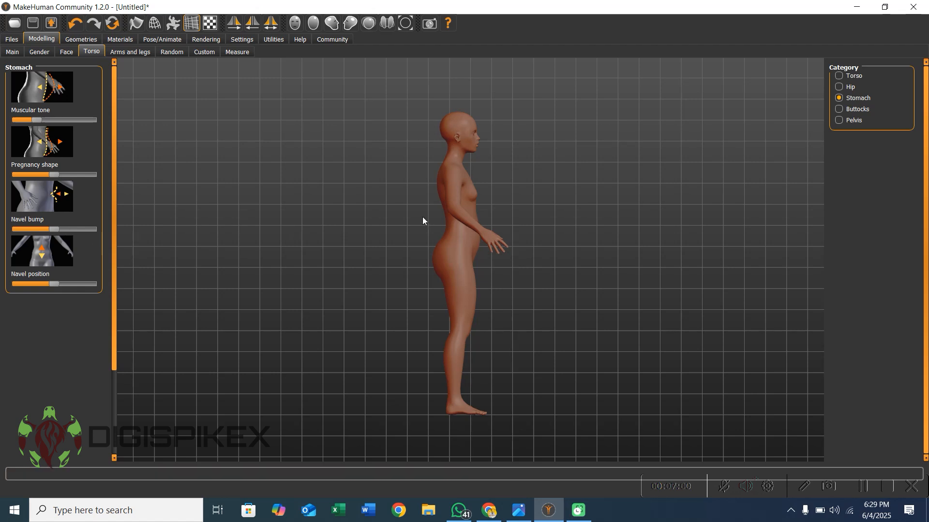
key("ctrl+1")
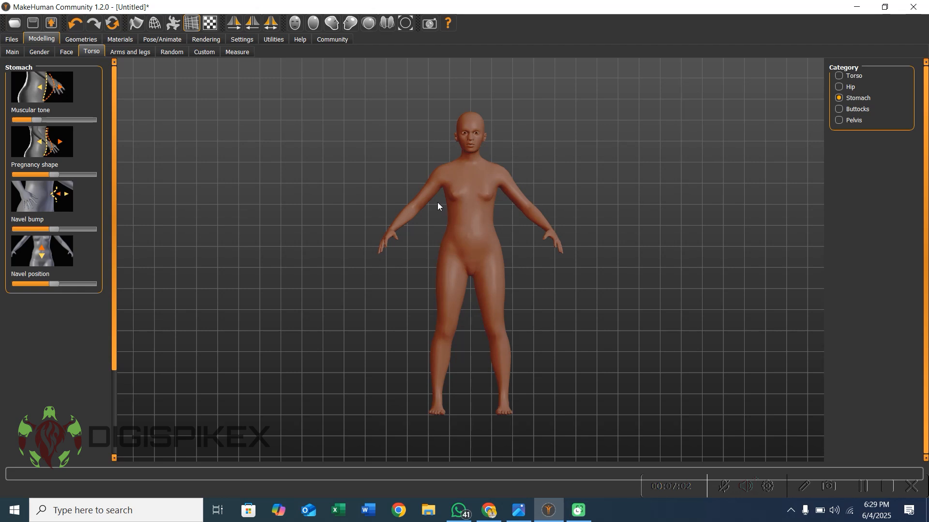
key("ctrl+3")
key("ctrl+1")
left_click_drag(36, 120, 72, 122)
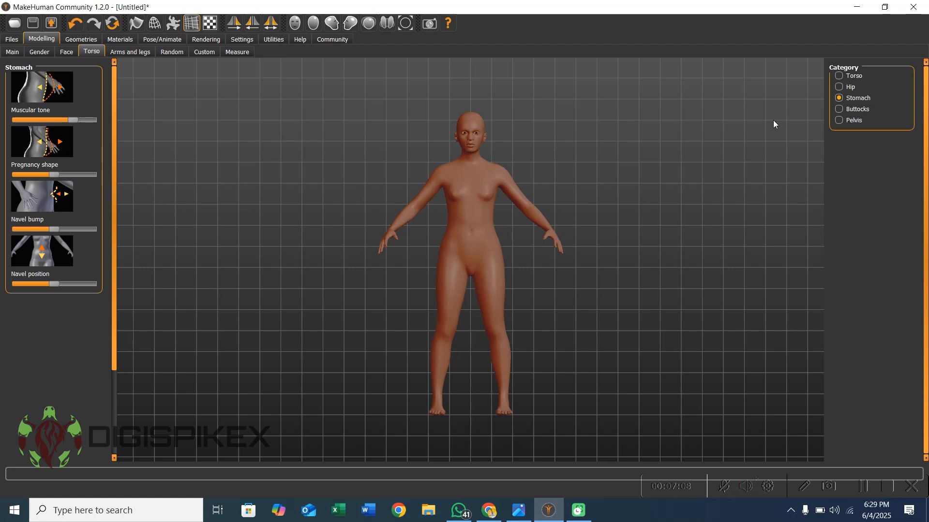
- Raise the pelvis muscular tone moderately above the midpoint, leaving the genital volume and torso scaling as they are
left_click(840, 76)
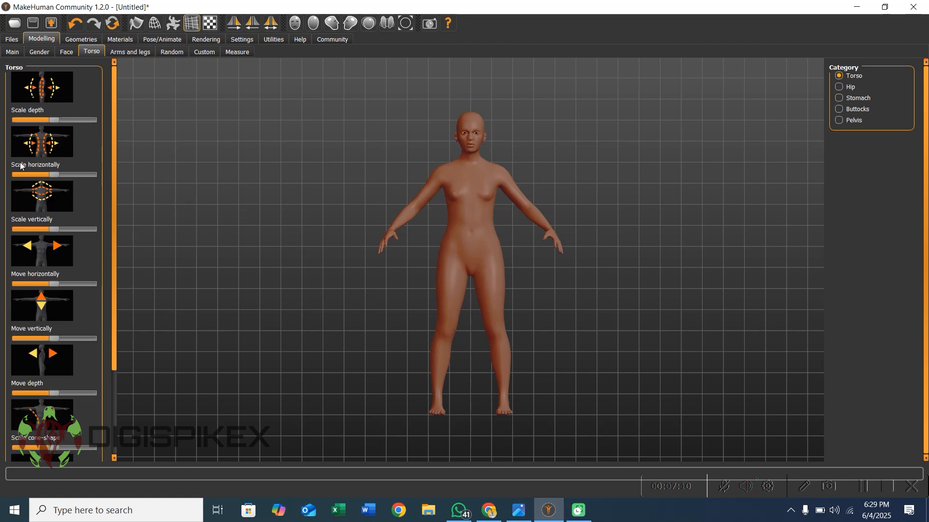
left_click_drag(114, 320, 97, 268)
left_click(837, 125)
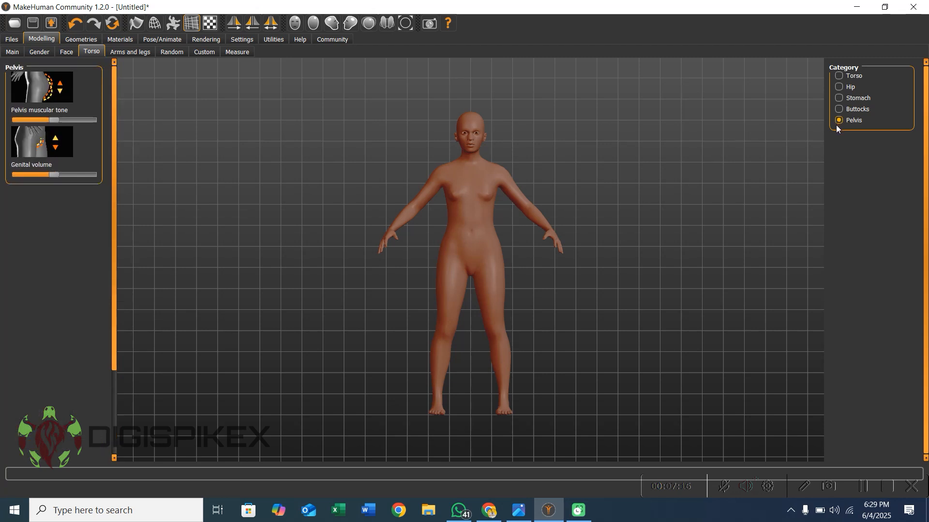
left_click_drag(55, 121, 70, 124)
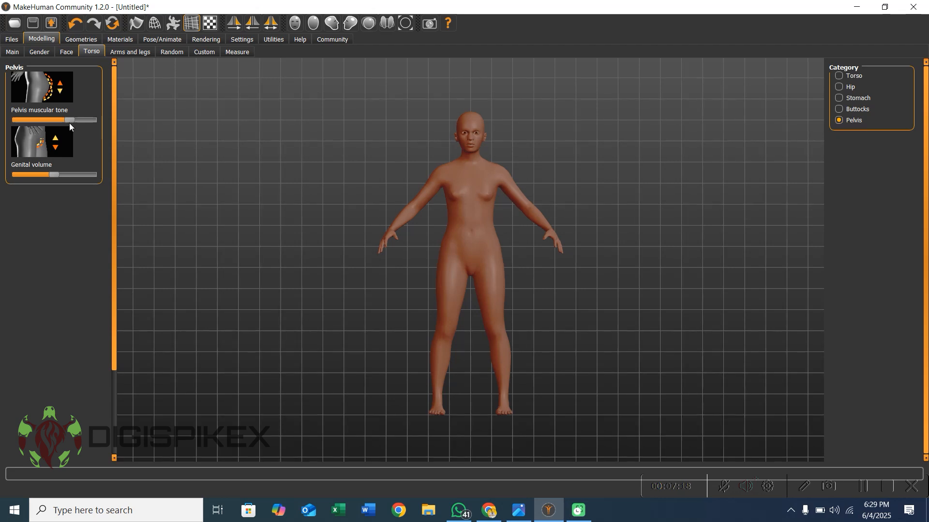
scroll(510, 245, "down", 2)
scroll(509, 245, "up", 5)
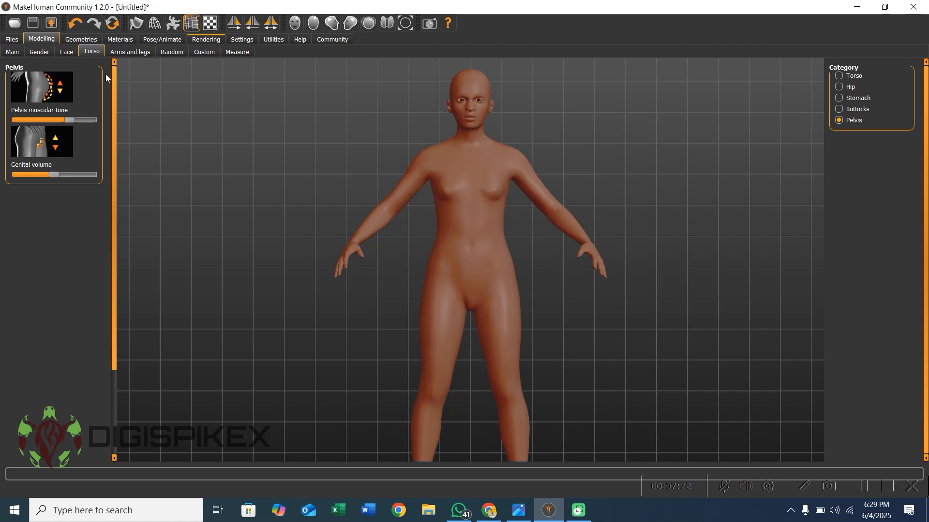
- Add the Teeth base geometry to the figure
left_click(124, 52)
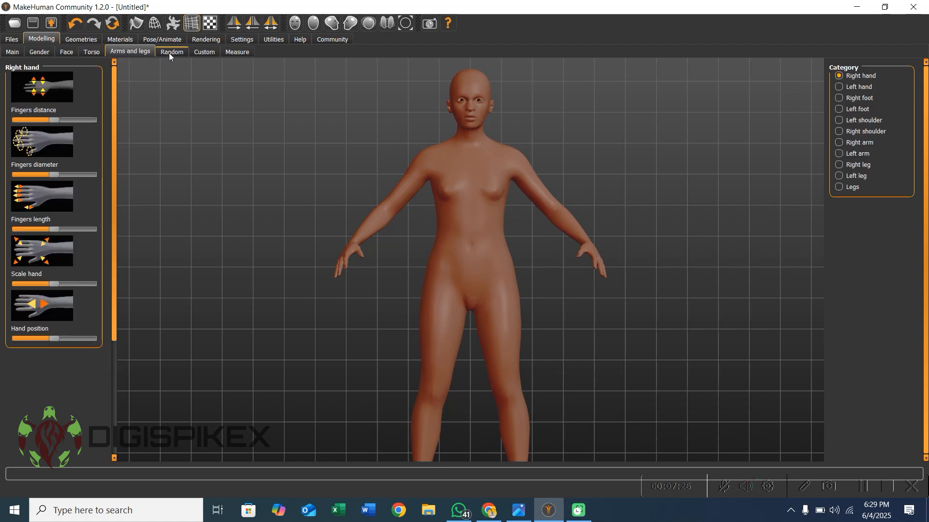
left_click(74, 40)
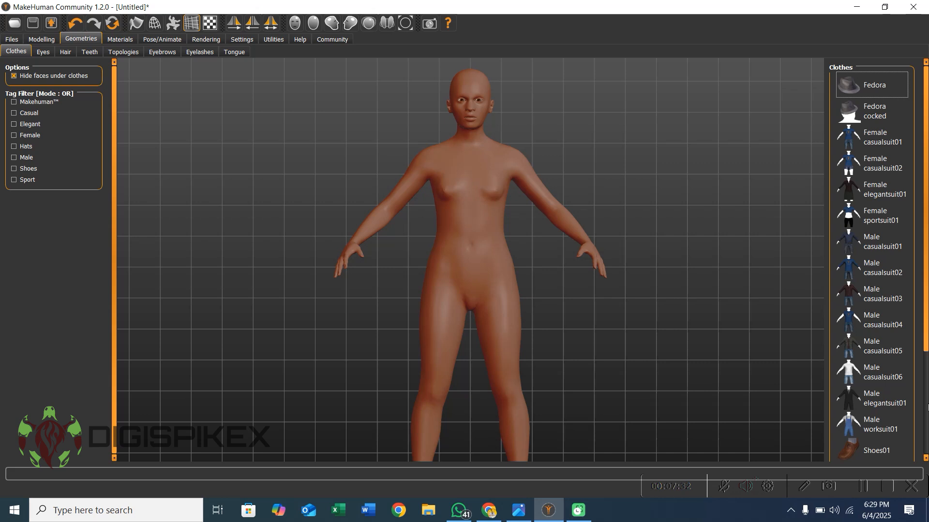
left_click_drag(924, 341, 914, 309)
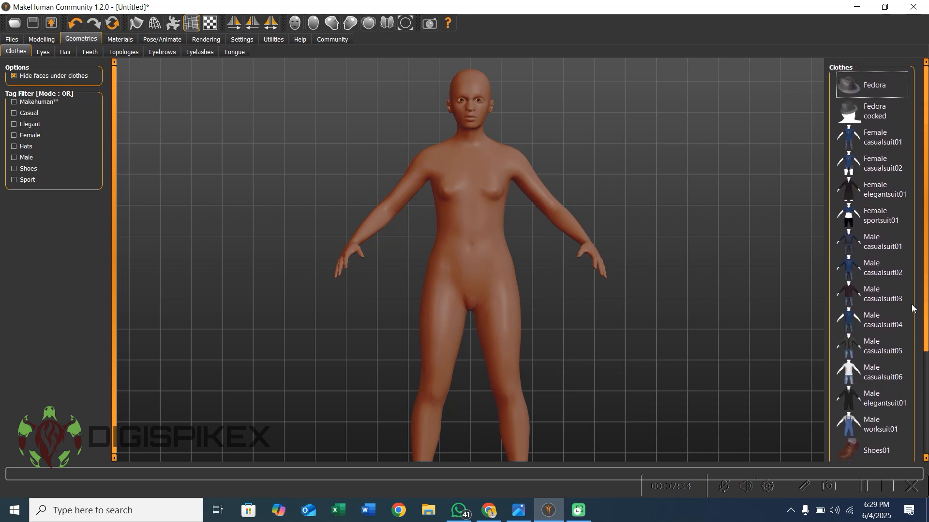
left_click(43, 53)
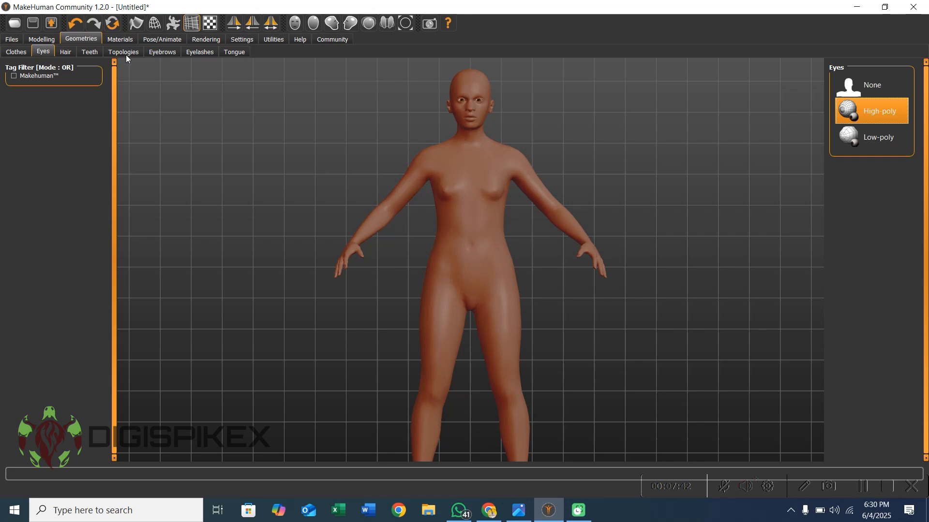
left_click(72, 53)
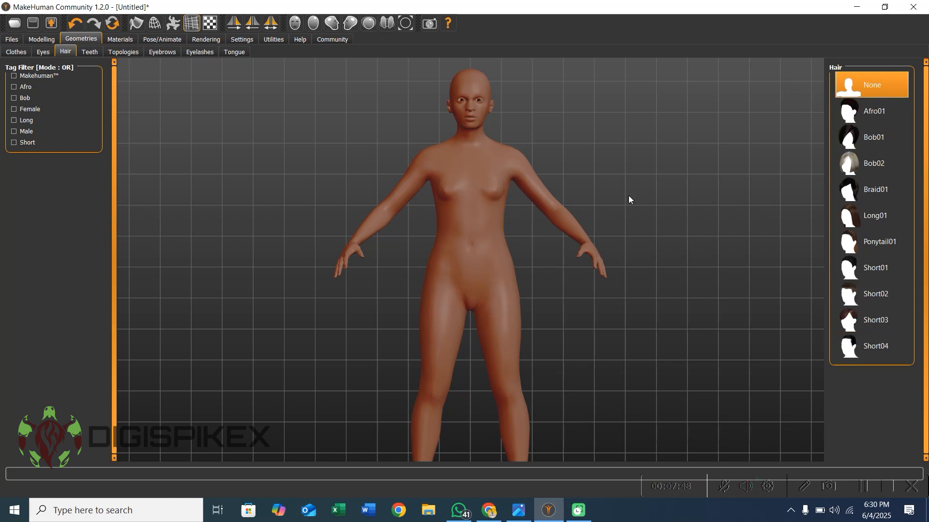
left_click(89, 53)
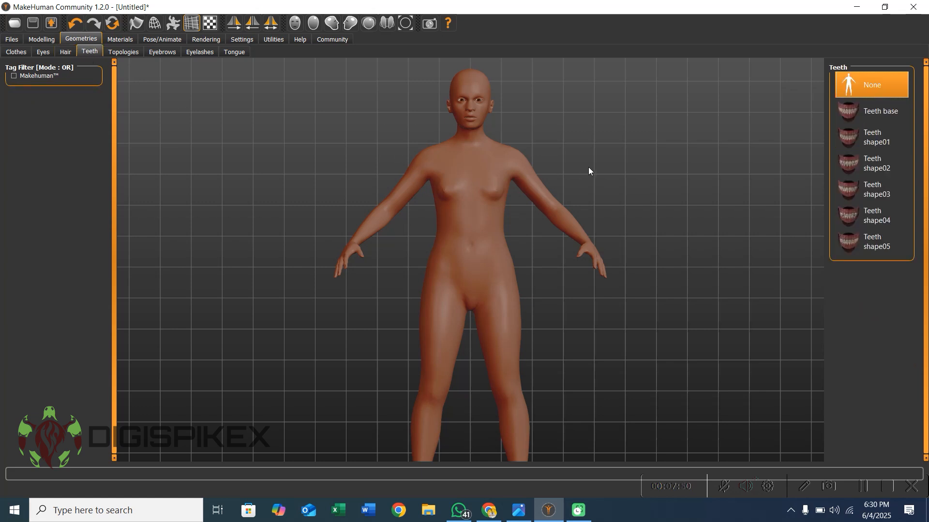
left_click(884, 113)
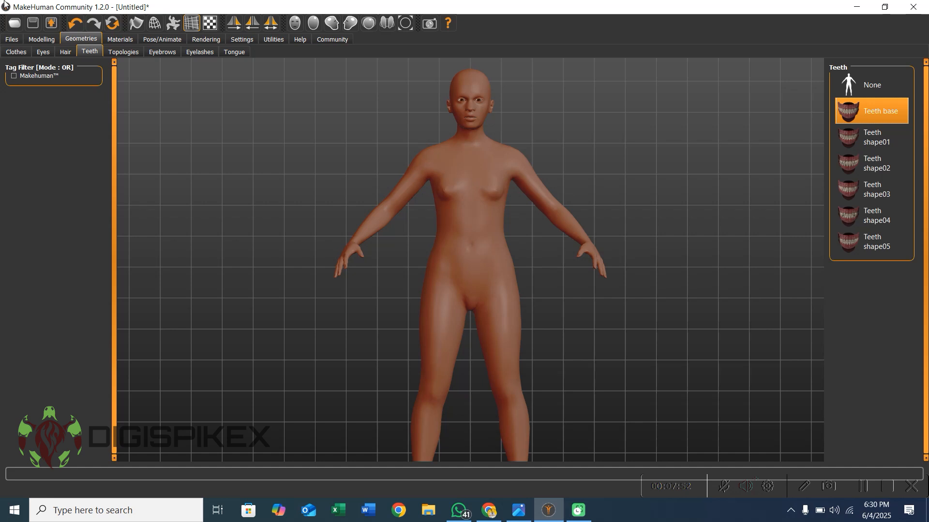
- Compare Eyebrow001 through Eyebrow004 on the face in close-up and apply Eyebrow001
left_click(123, 53)
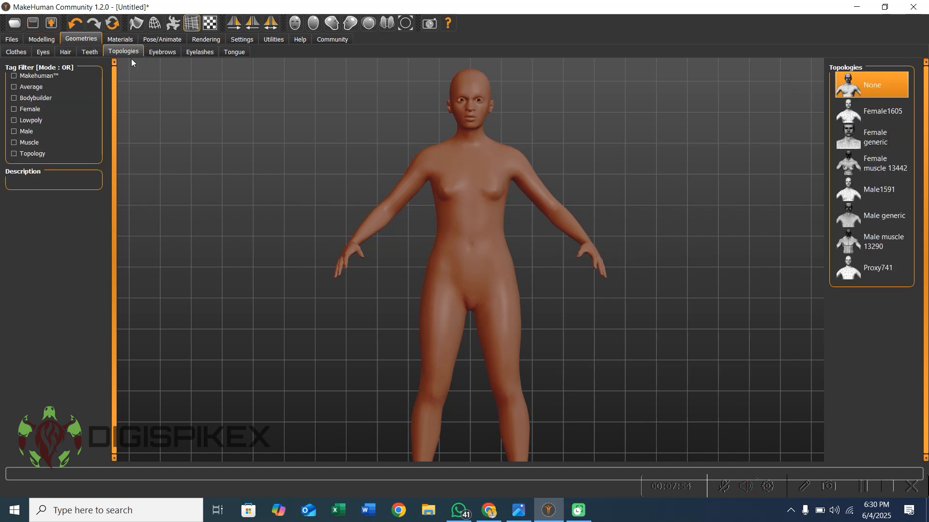
left_click(160, 52)
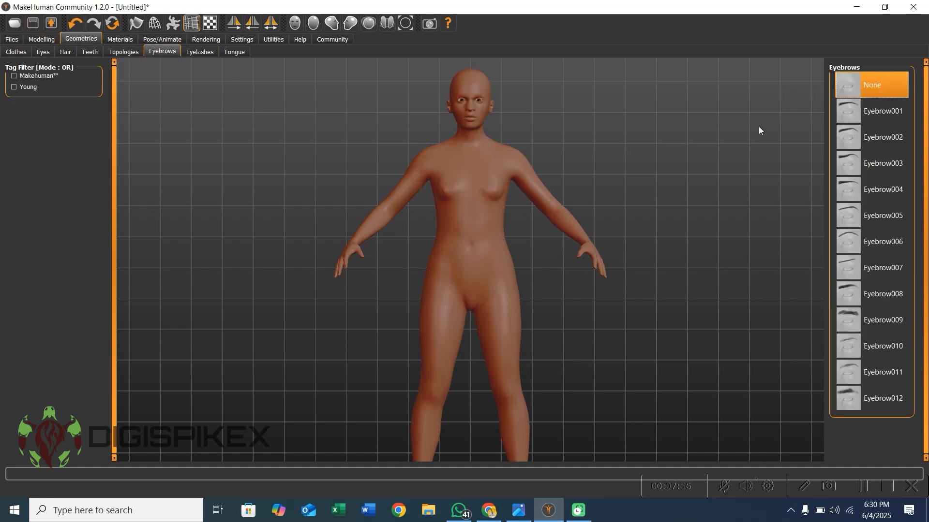
scroll(435, 154, "up", 5)
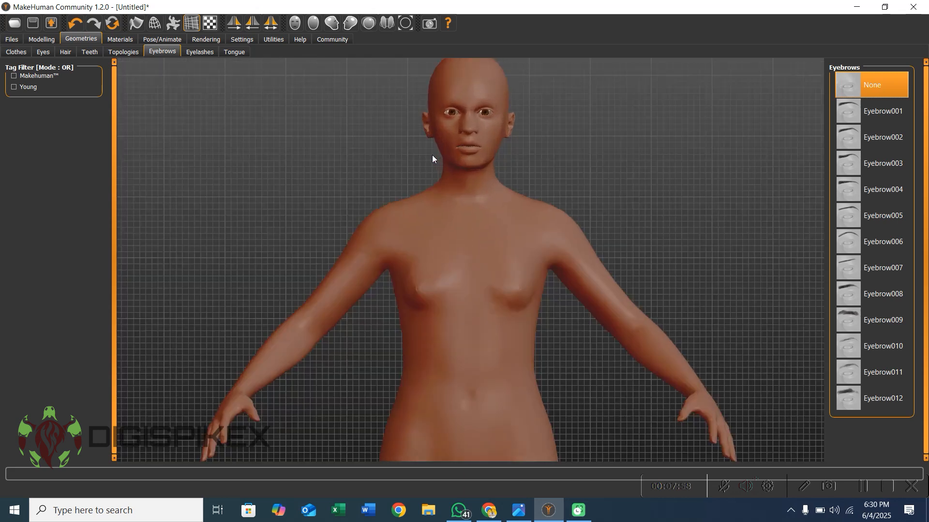
scroll(431, 155, "up", 4)
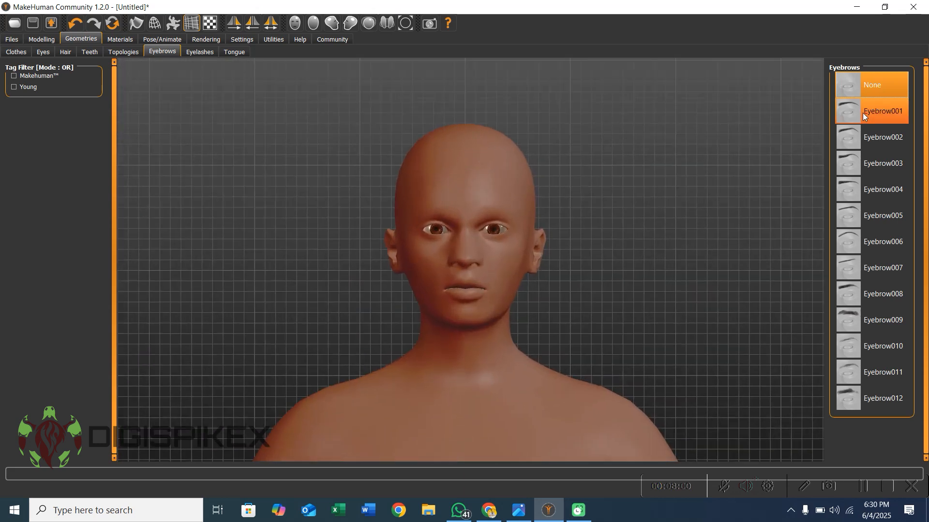
left_click(863, 112)
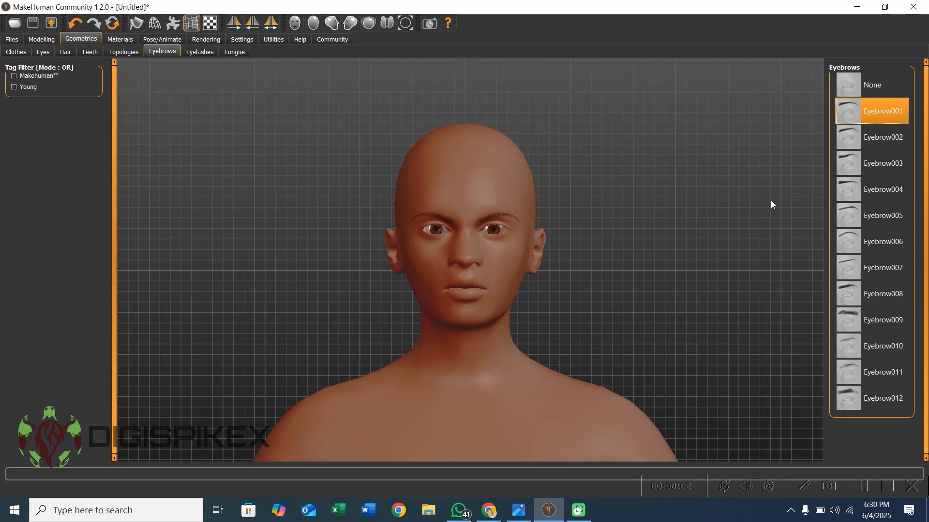
left_click(868, 141)
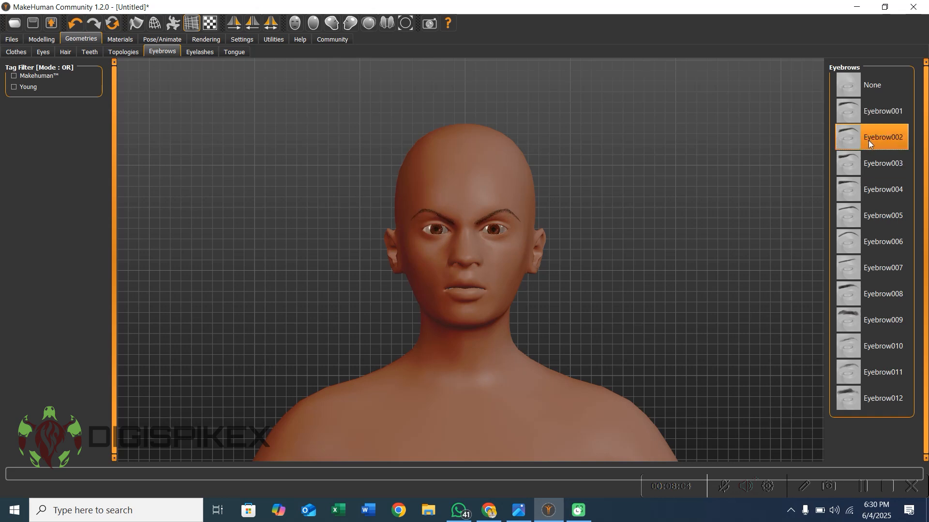
left_click(881, 120)
left_click(882, 187)
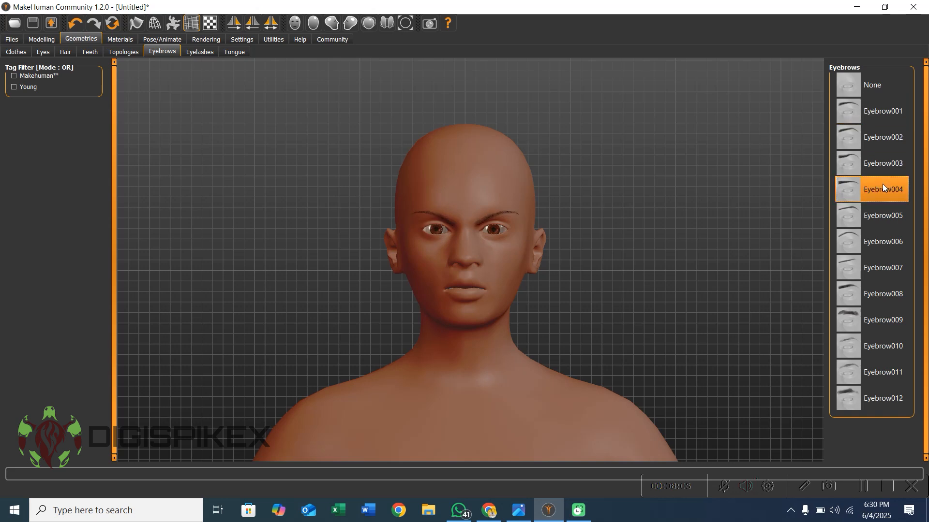
left_click(878, 162)
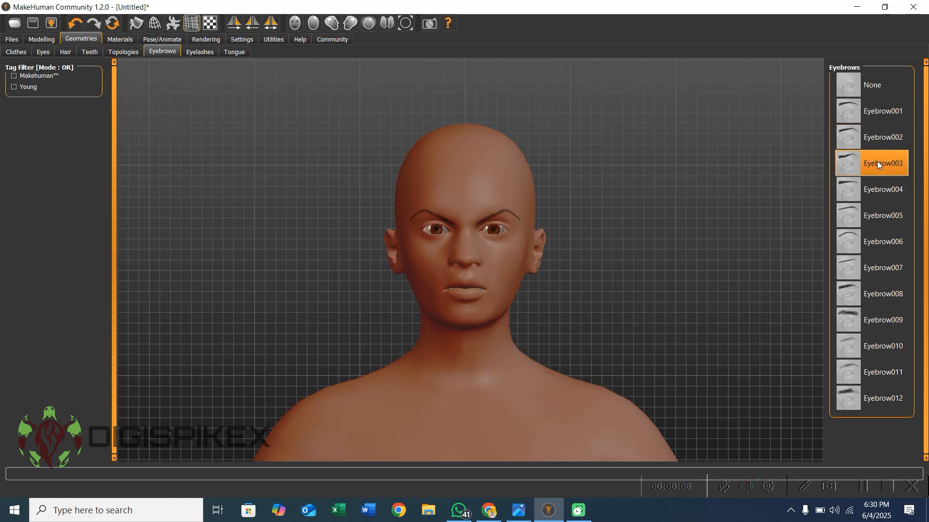
left_click(880, 117)
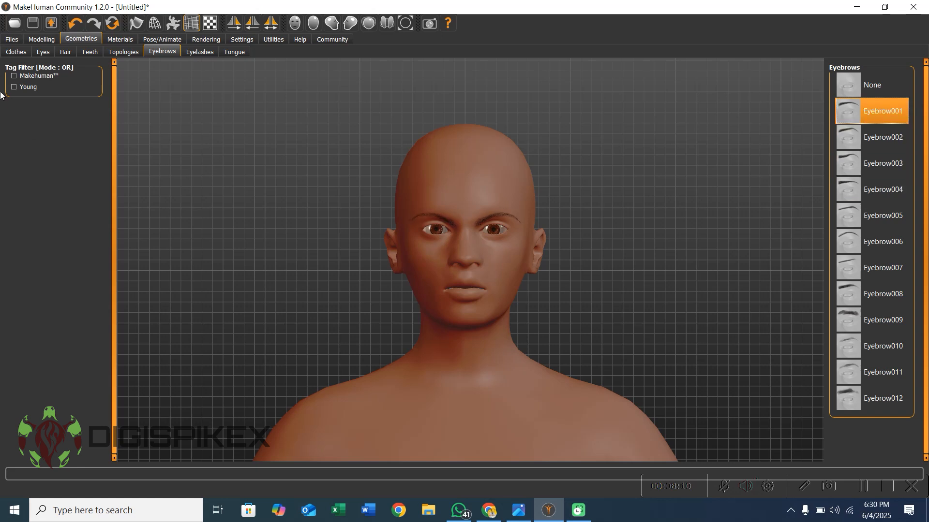
left_click(196, 54)
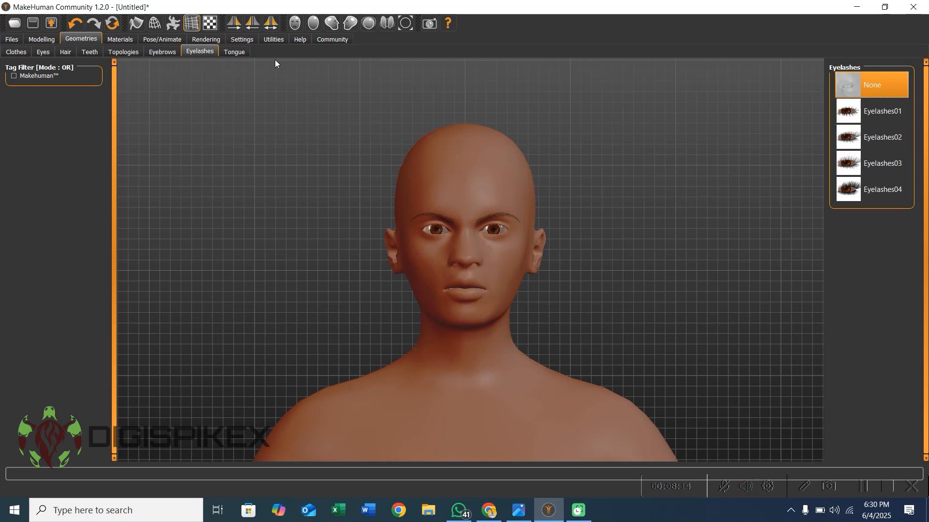
left_click(229, 53)
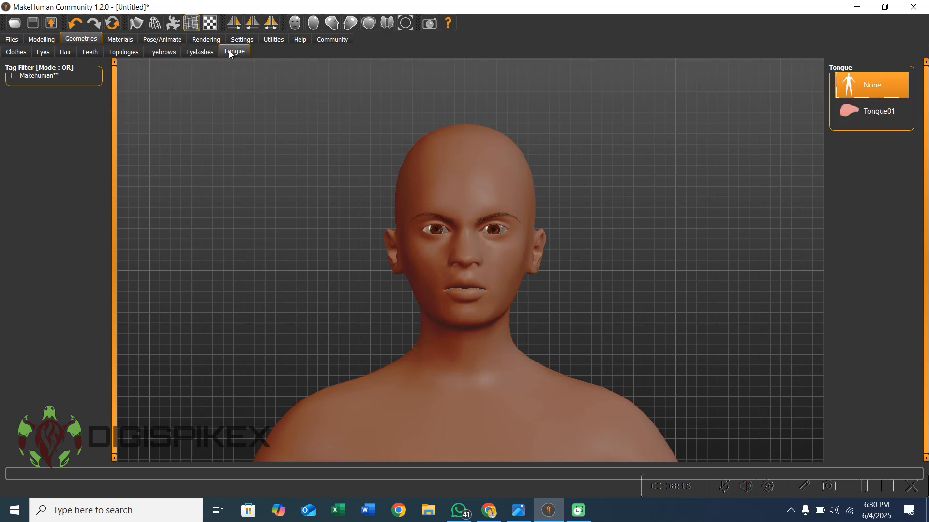
- Try the Middleage african and Middleage asian female and male skins, apply the Young african female skin, and inspect it on the body and face
left_click(120, 39)
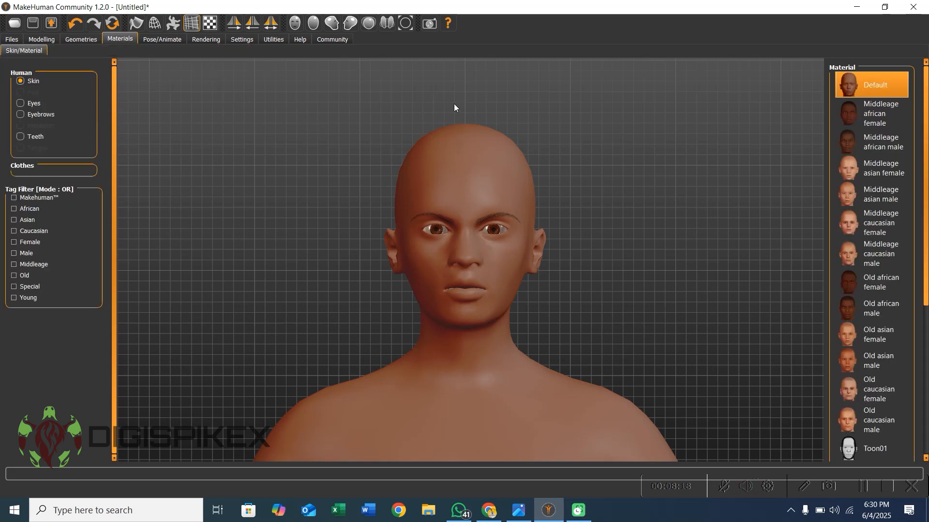
scroll(403, 230, "down", 6)
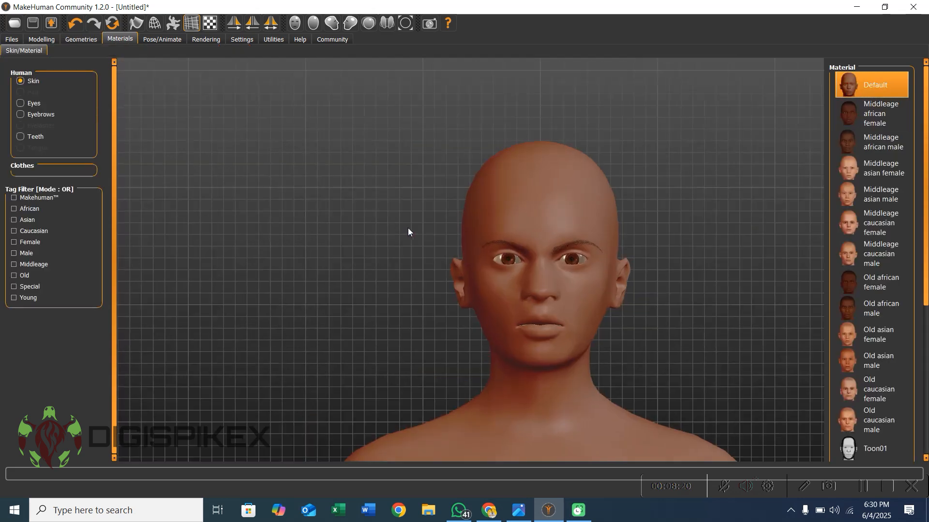
left_click(878, 111)
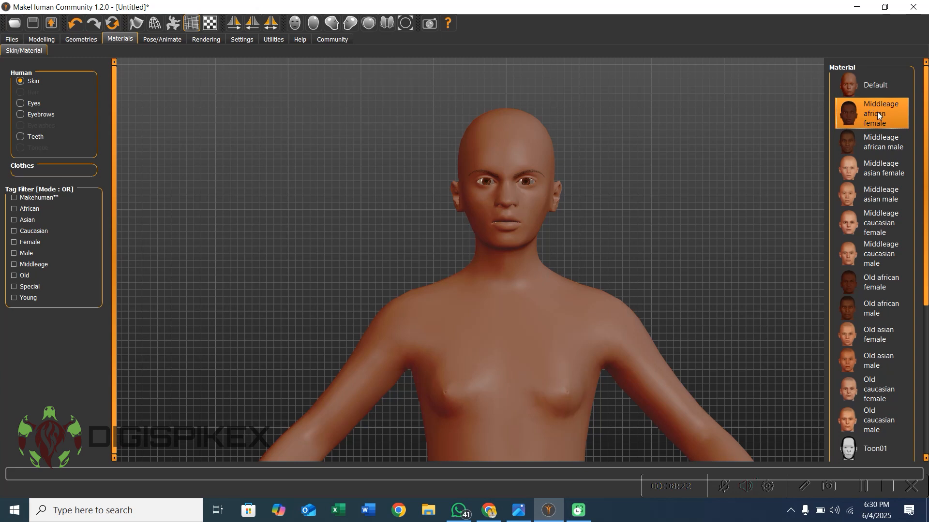
left_click(877, 146)
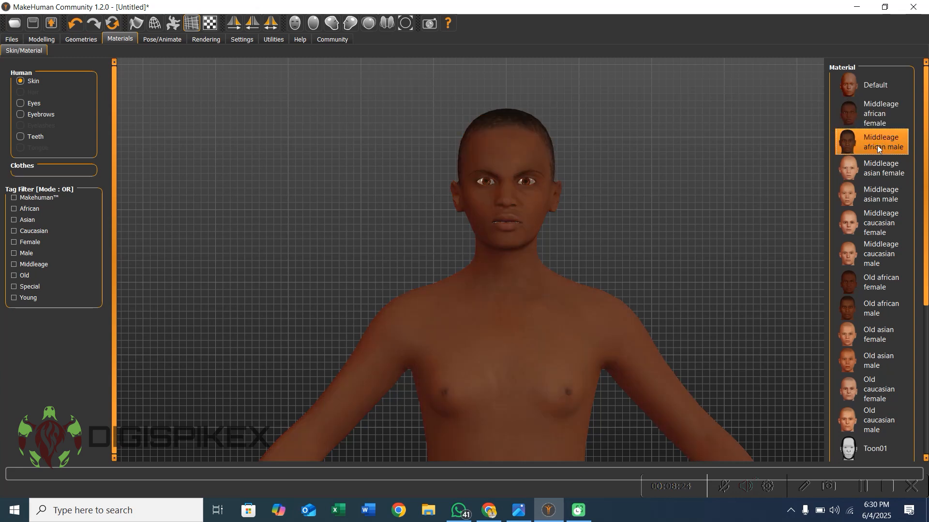
left_click(875, 167)
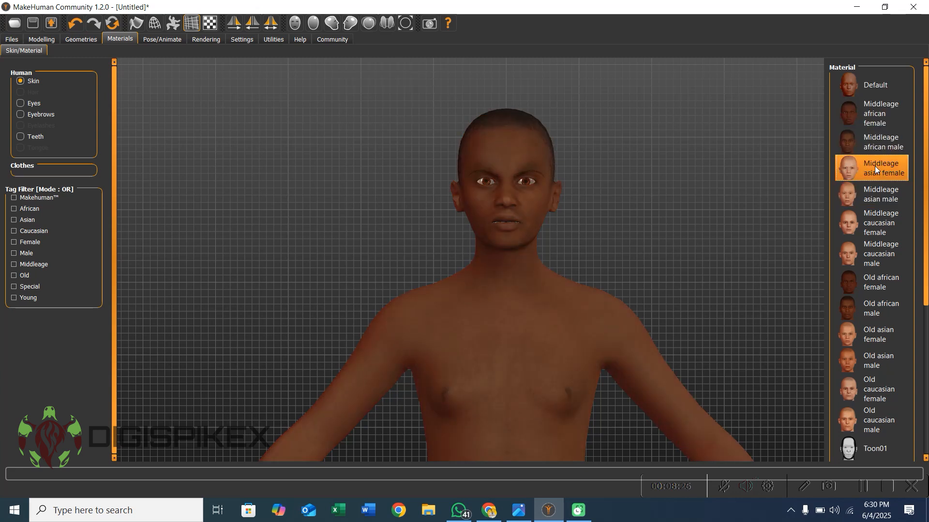
left_click(870, 198)
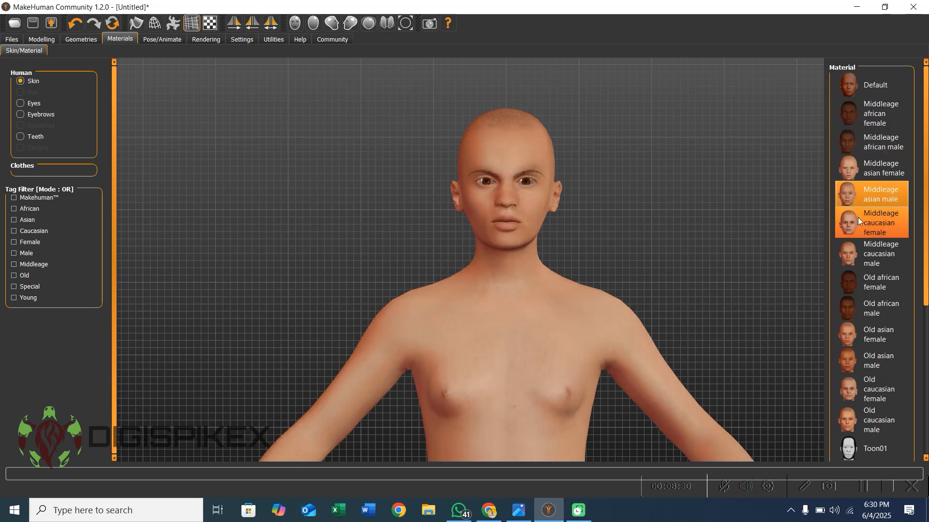
scroll(857, 218, "down", 1)
left_click(885, 389)
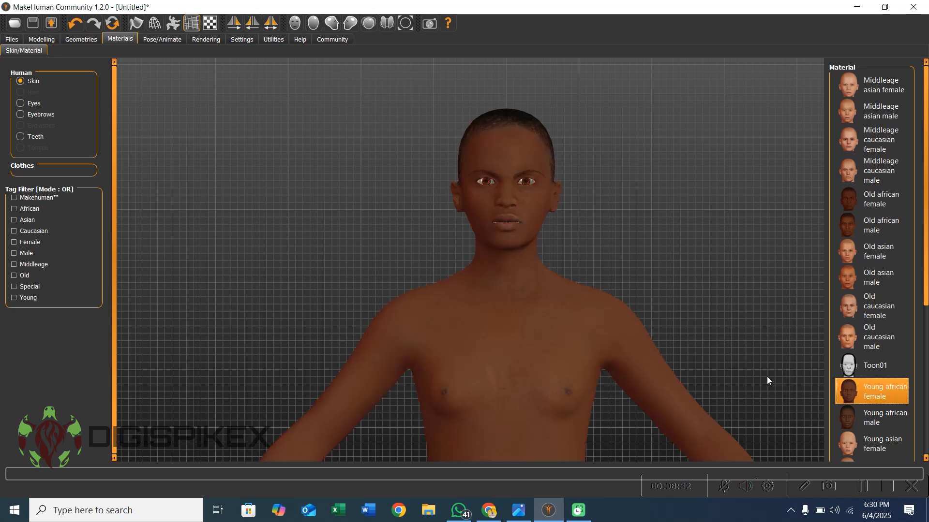
scroll(540, 220, "down", 4)
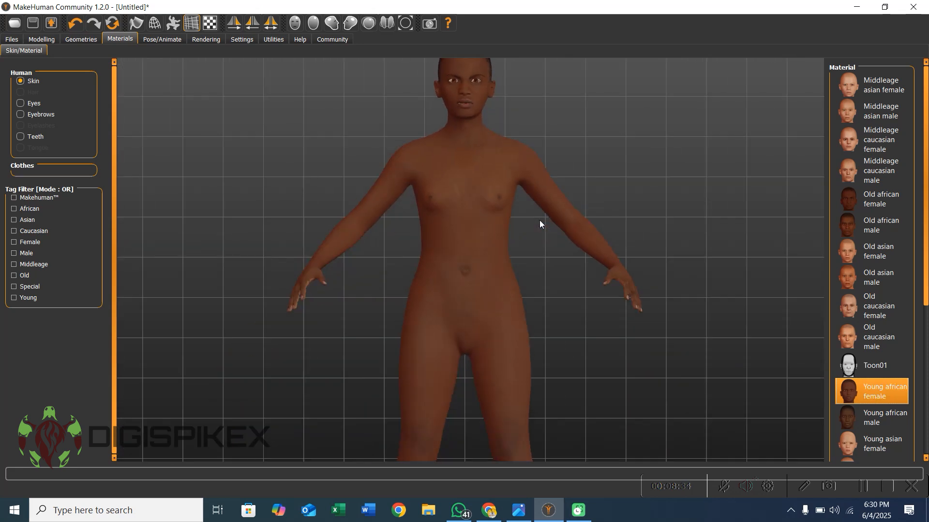
scroll(538, 221, "up", 3)
scroll(539, 219, "up", 4)
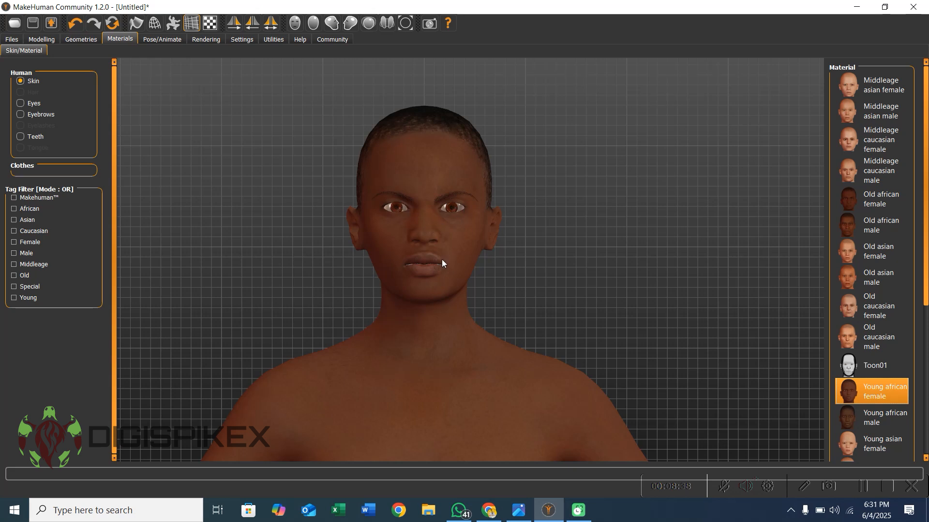
- Try the Default and Cmu mb rig presets on the figure and inspect their bones
left_click_drag(536, 256, 385, 196)
left_click(165, 42)
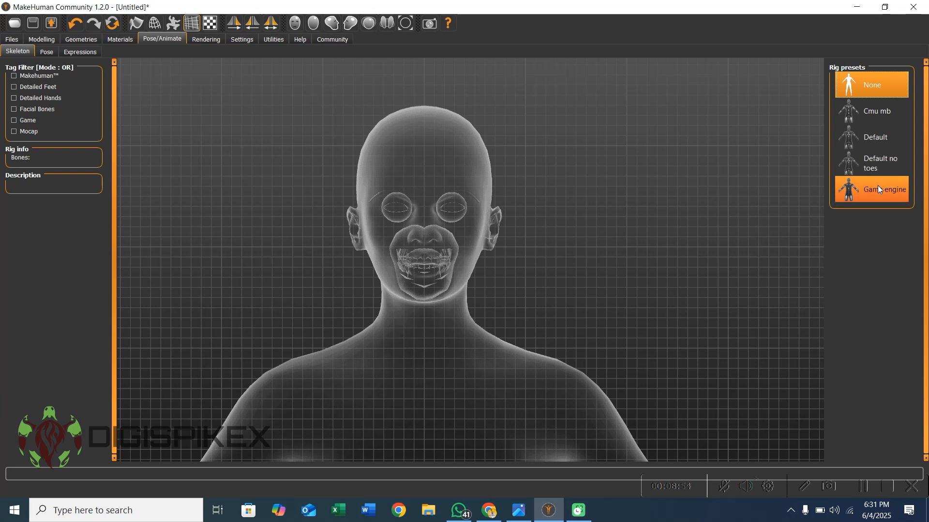
left_click(879, 139)
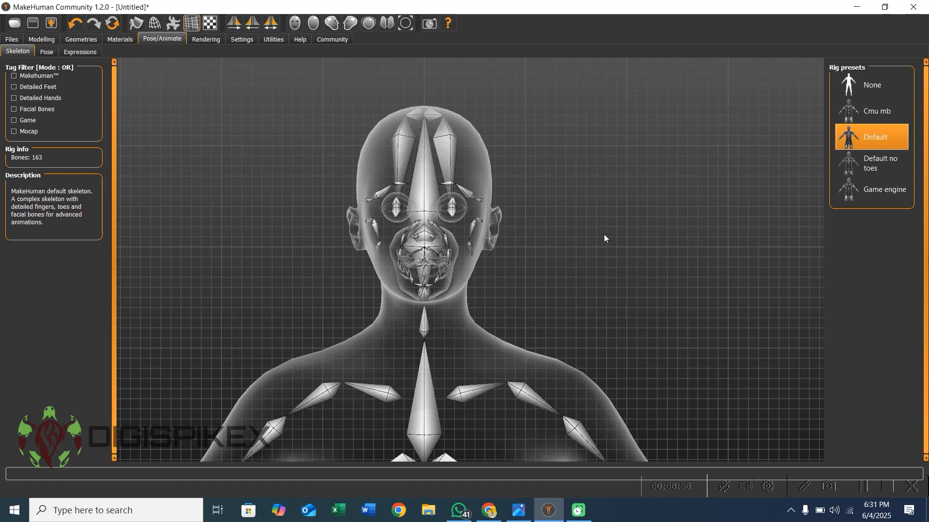
scroll(526, 227, "down", 3)
scroll(522, 219, "down", 5)
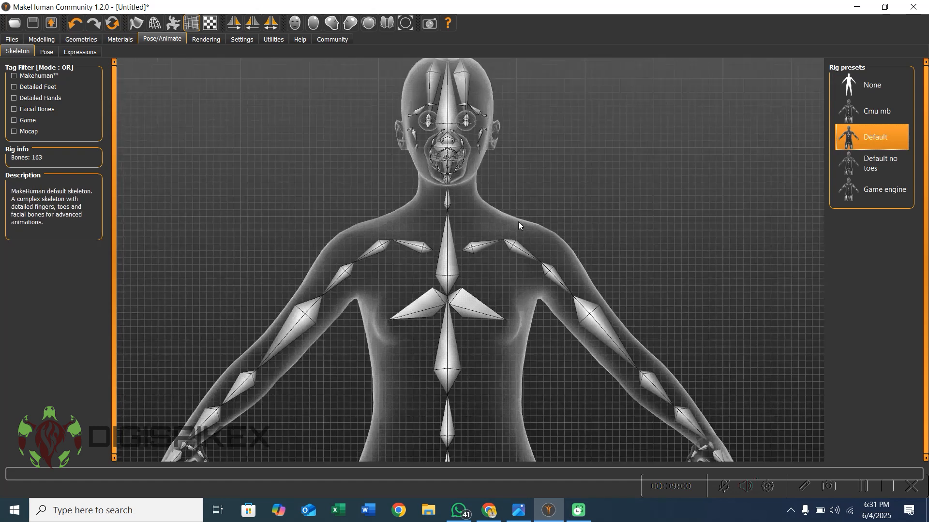
left_click(888, 118)
left_click_drag(599, 308, 649, 306)
- Apply the Game engine rig preset and inspect its bones along the arms, torso and legs
left_click(892, 193)
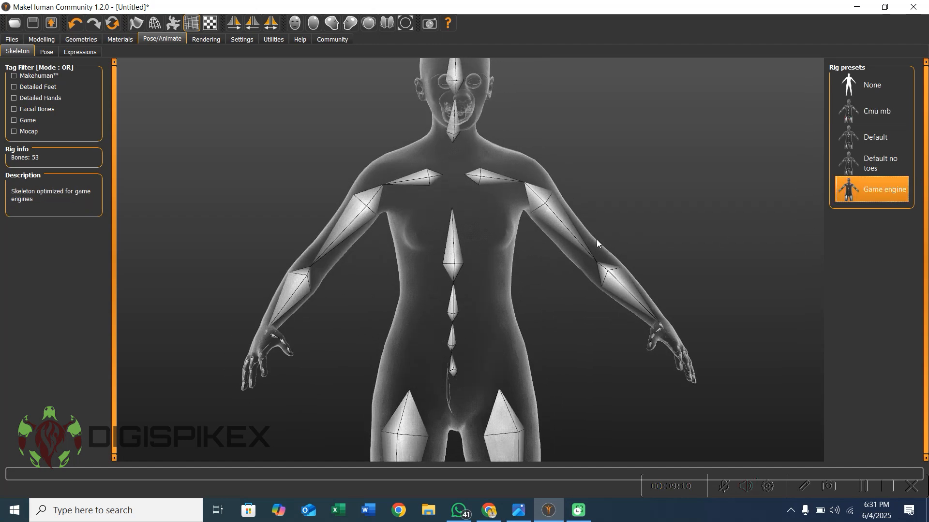
left_click_drag(546, 271, 509, 266)
scroll(509, 265, "down", 5)
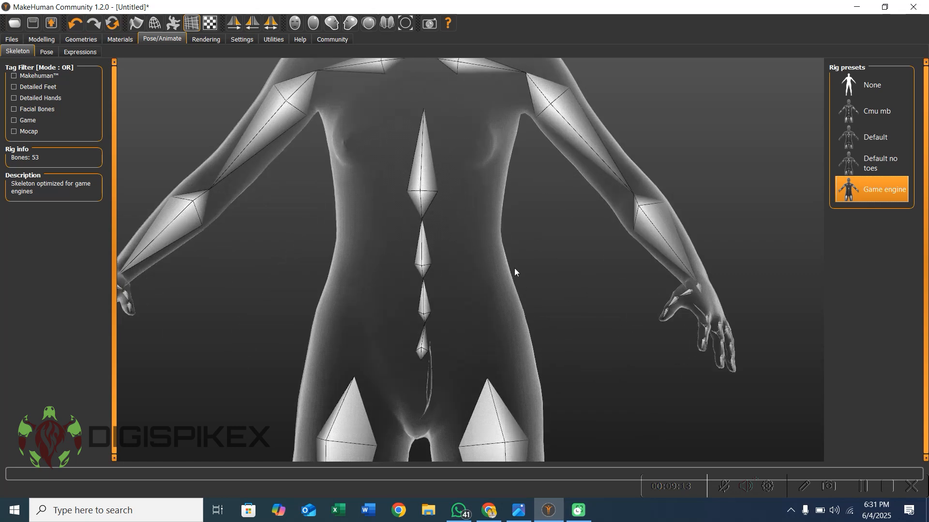
scroll(509, 265, "down", 3)
left_click_drag(518, 276, 503, 189)
scroll(461, 283, "down", 3)
scroll(461, 282, "up", 6)
left_click(209, 41)
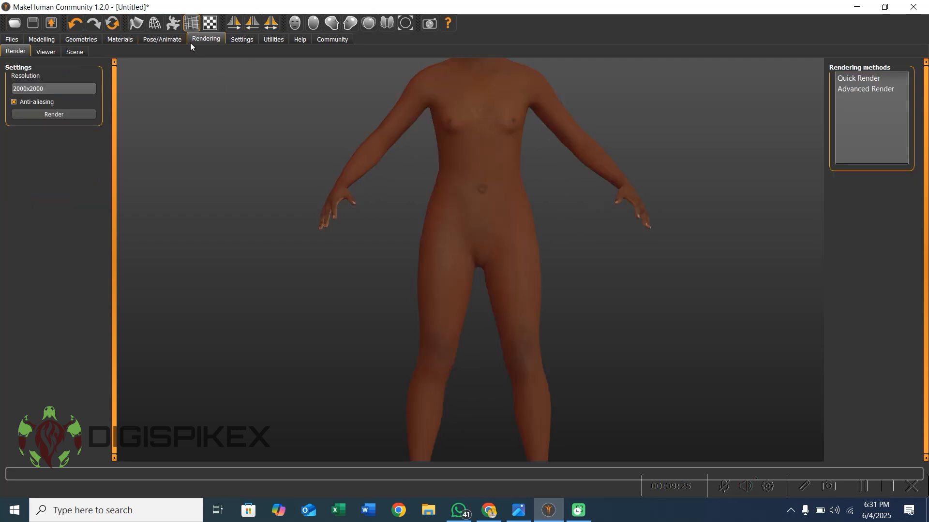
left_click(163, 39)
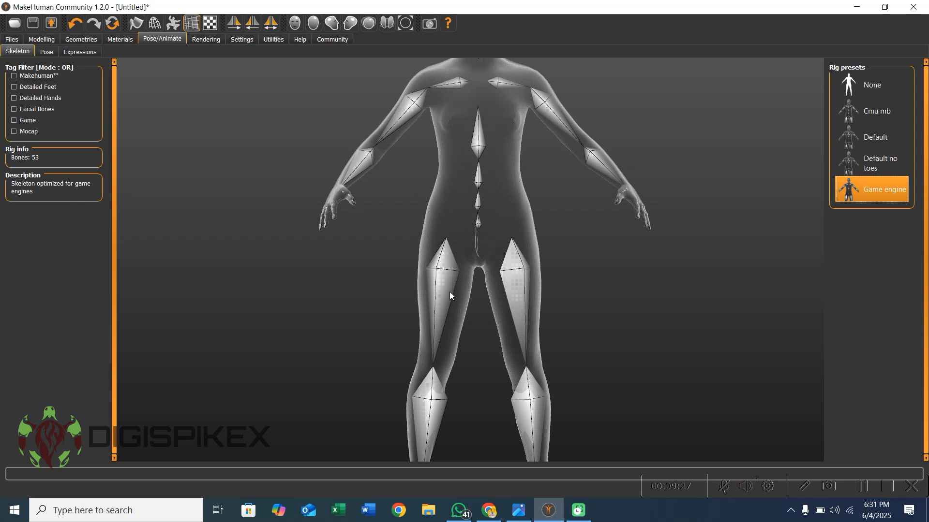
left_click(11, 39)
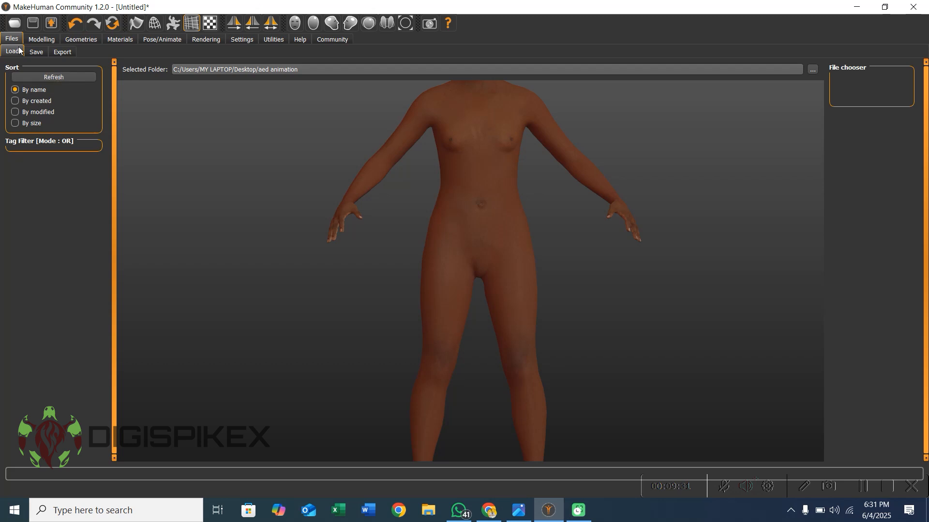
left_click(41, 39)
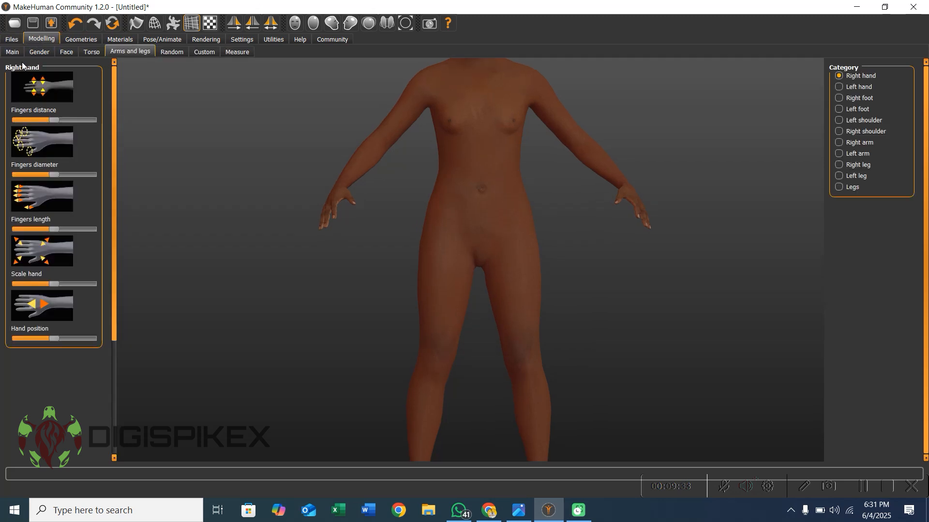
left_click(14, 53)
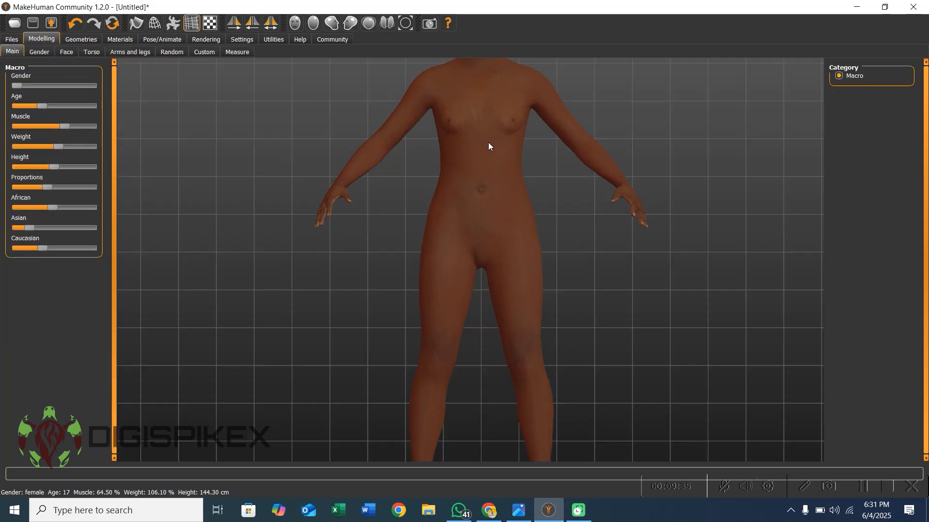
scroll(504, 178, "down", 1)
middle_click_drag(504, 179, 512, 306)
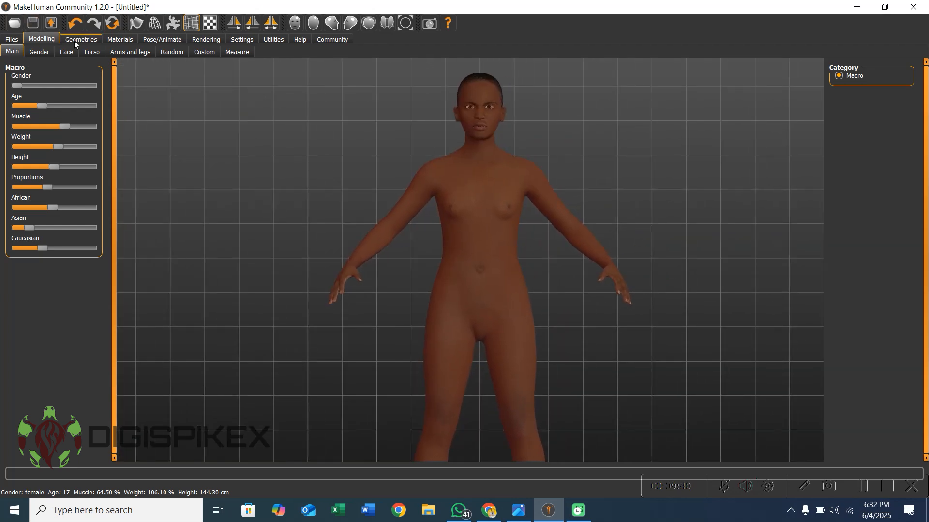
- Choose Filmbox (fbx) as the mesh format for exporting the figure
left_click(13, 39)
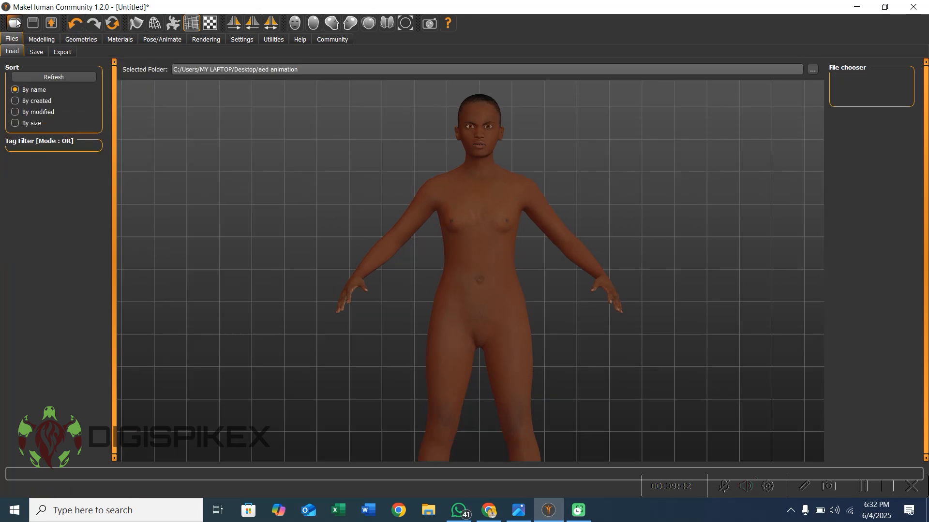
left_click(71, 52)
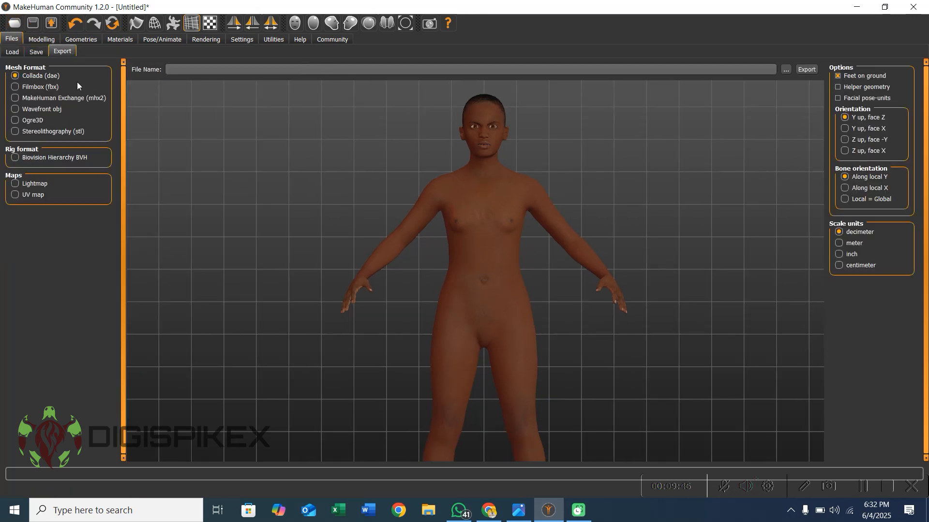
left_click(18, 86)
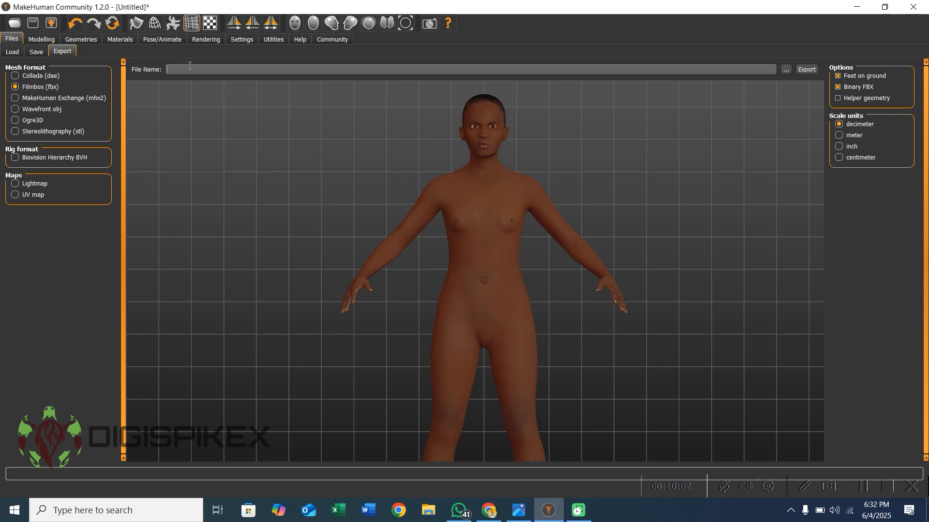
type("ady")
- Browse to the Desktop for the export destination and create a new folder there
left_click(786, 70)
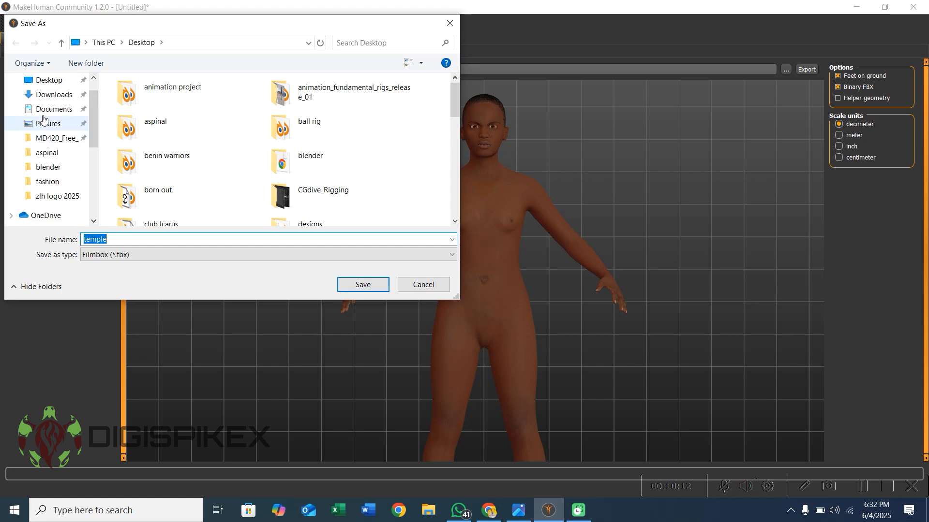
left_click(47, 105)
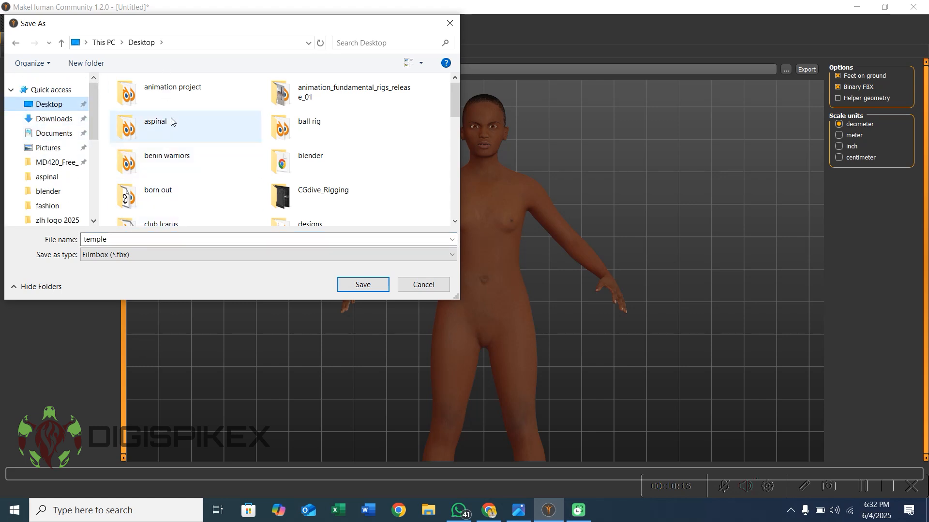
scroll(209, 178, "down", 8)
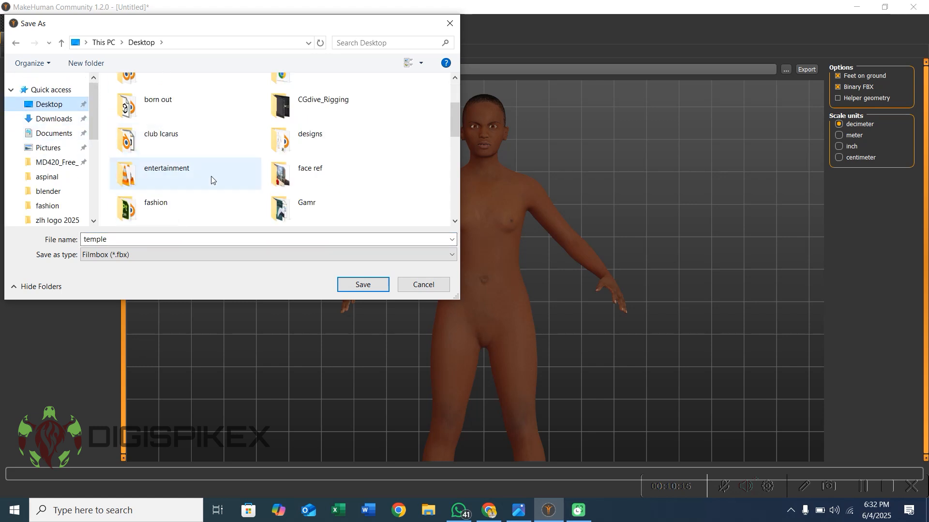
left_click(83, 68)
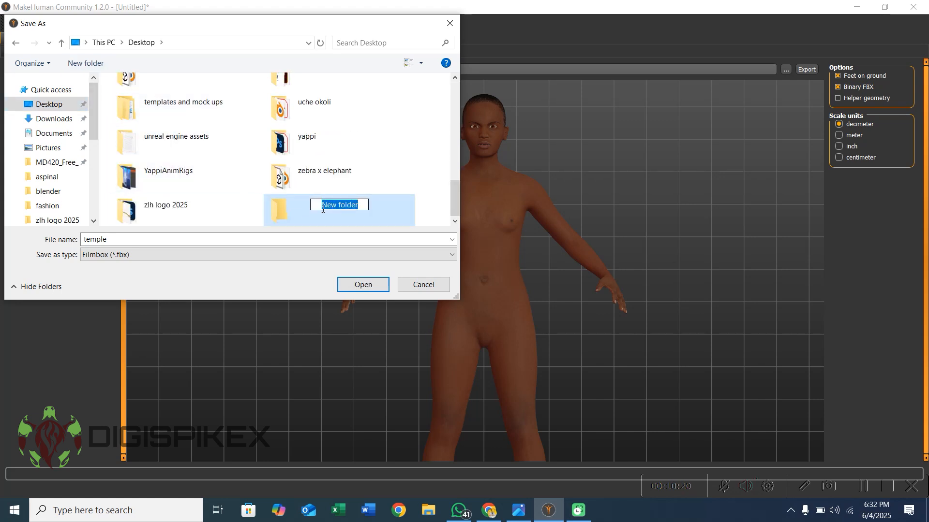
- Try to name the new Desktop folder Gamr
type("Gamr")
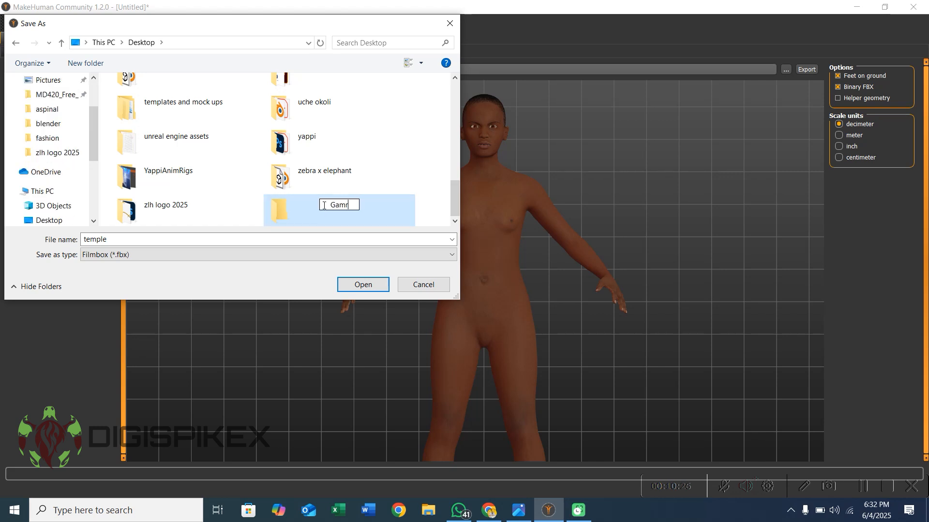
key("Return")
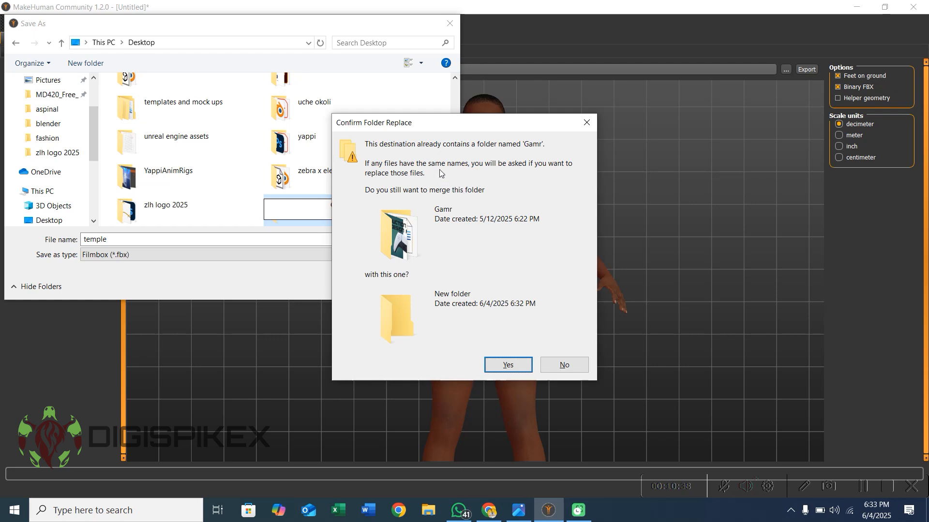
left_click(590, 129)
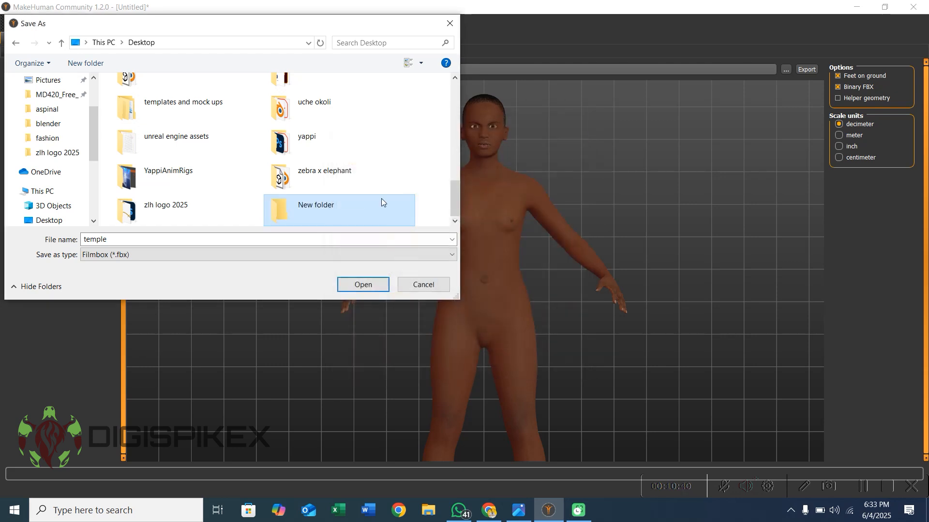
- Export the figure into the Desktop's New folder as a Filmbox file named character
scroll(295, 141, "up", 5)
scroll(295, 142, "up", 5)
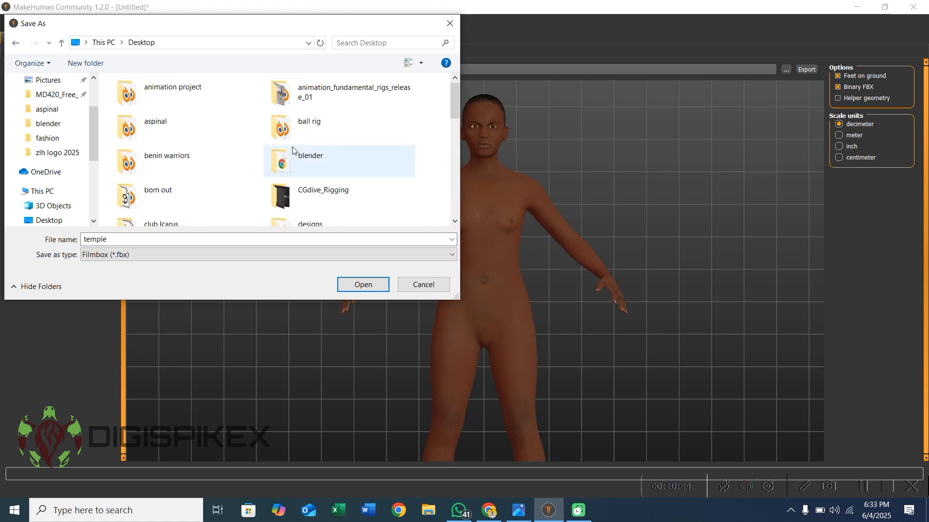
scroll(285, 163, "down", 3)
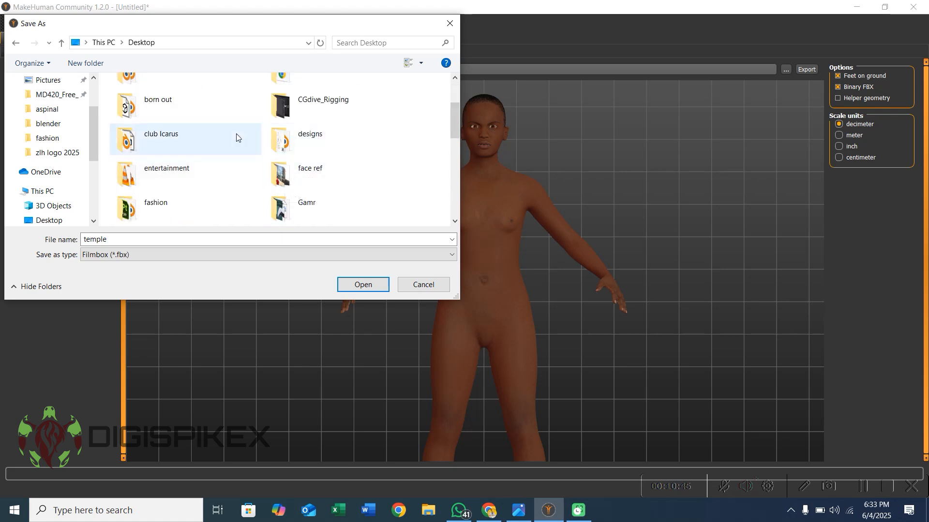
scroll(313, 143, "down", 3)
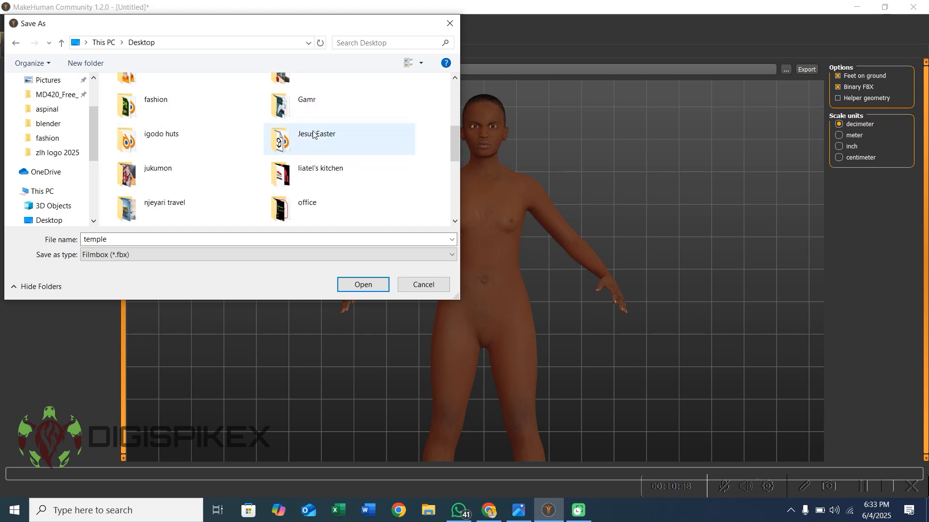
scroll(312, 157, "down", 5)
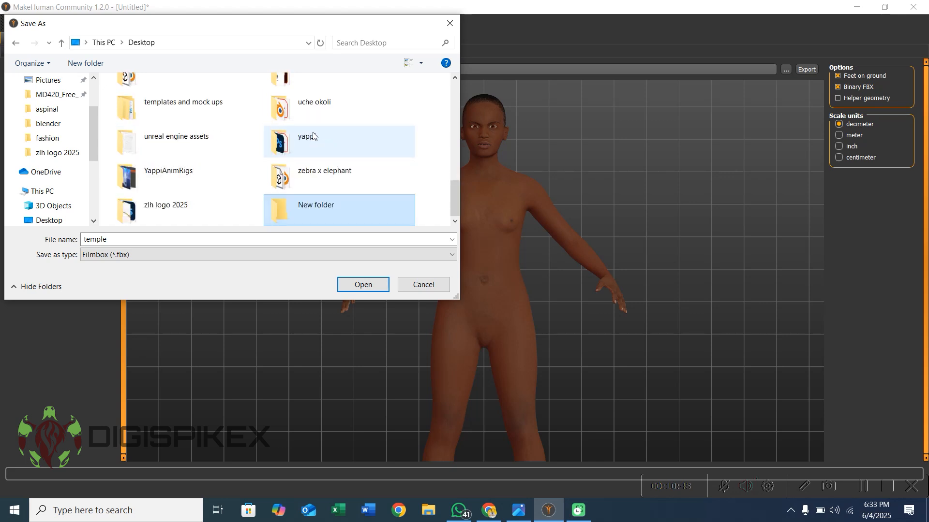
double_click(314, 208)
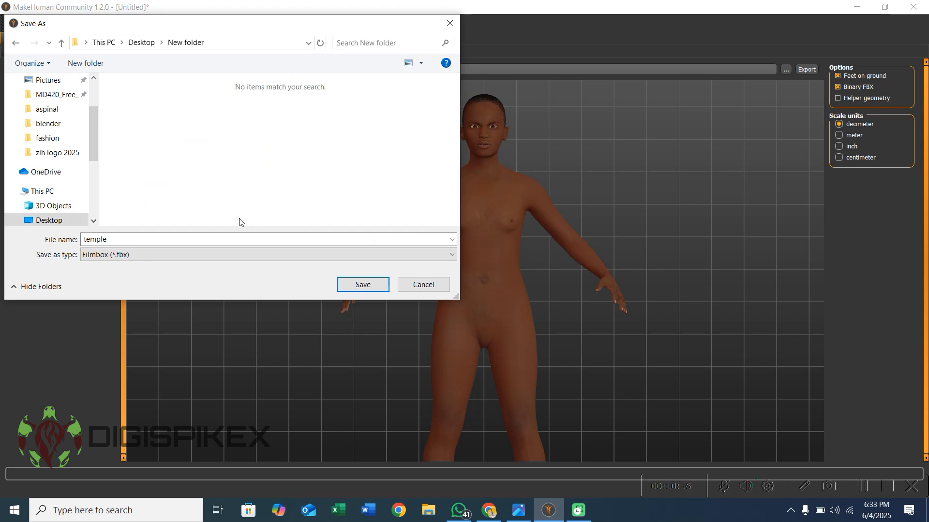
double_click(114, 240)
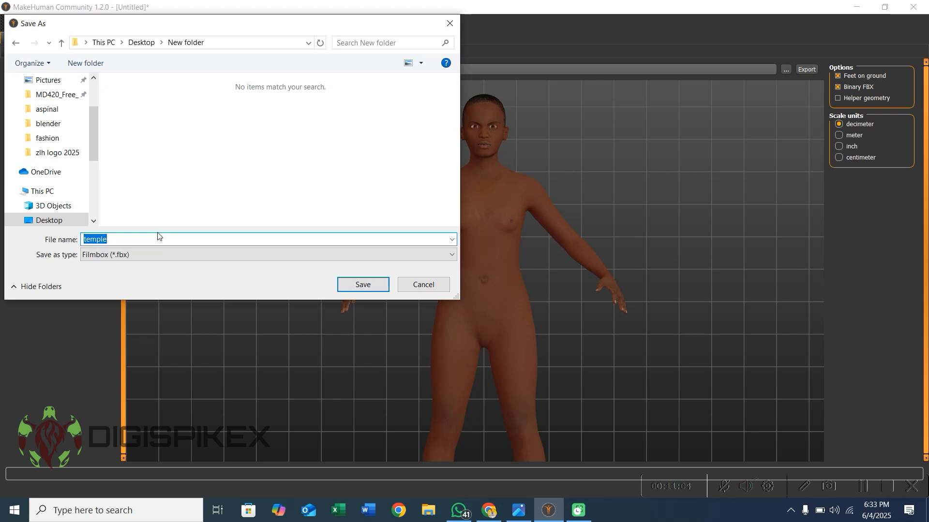
type("character")
left_click(363, 285)
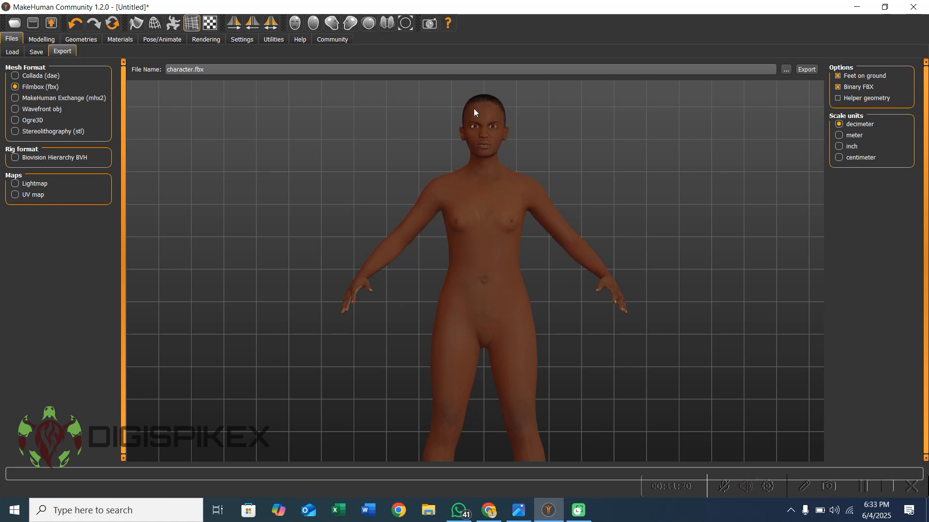
- Open the exported character file from the Desktop's New folder in 3D Viewer, inspect the figure and close the viewer
left_click(857, 7)
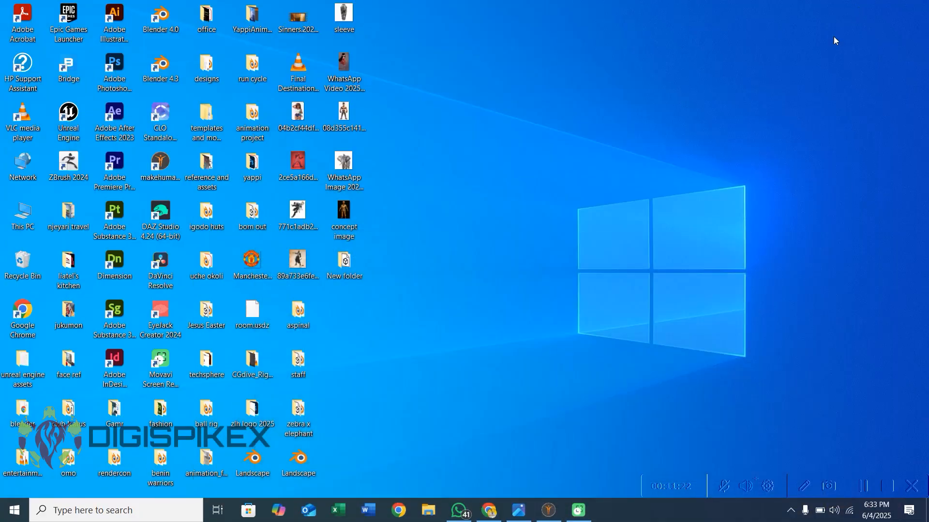
double_click(346, 262)
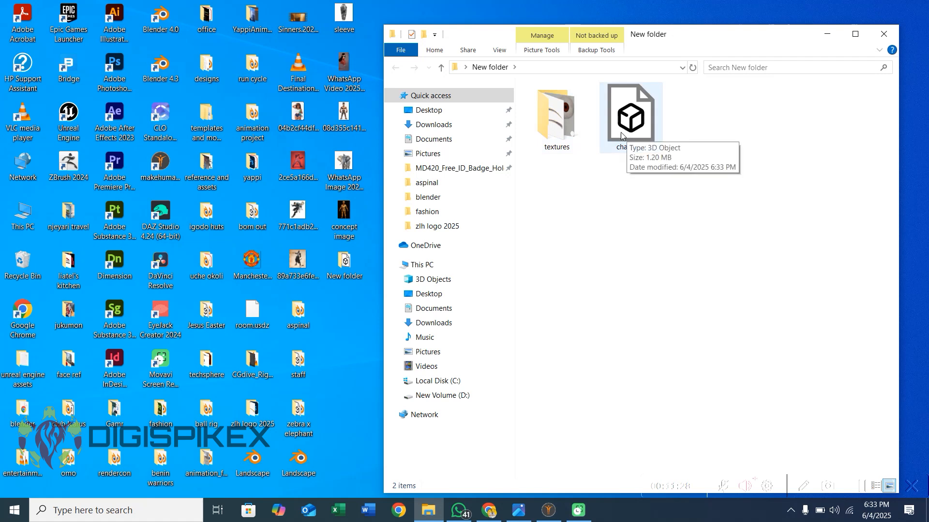
double_click(647, 131)
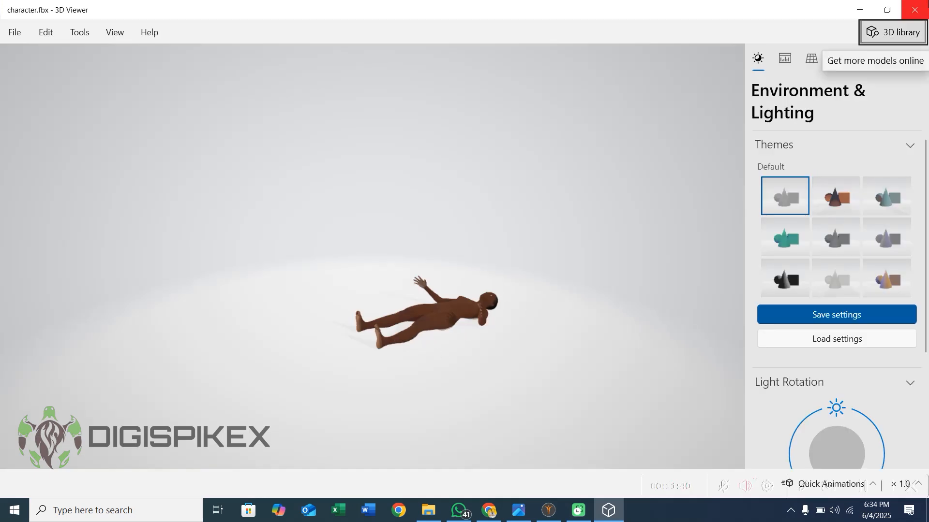
left_click(915, 10)
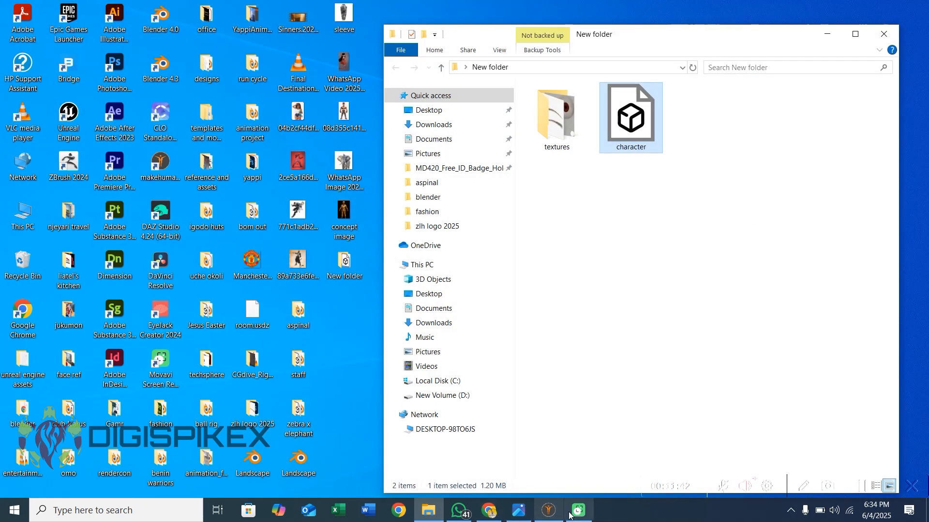
- Return to MakeHuman and exit it, discarding the unsaved changes
left_click(549, 510)
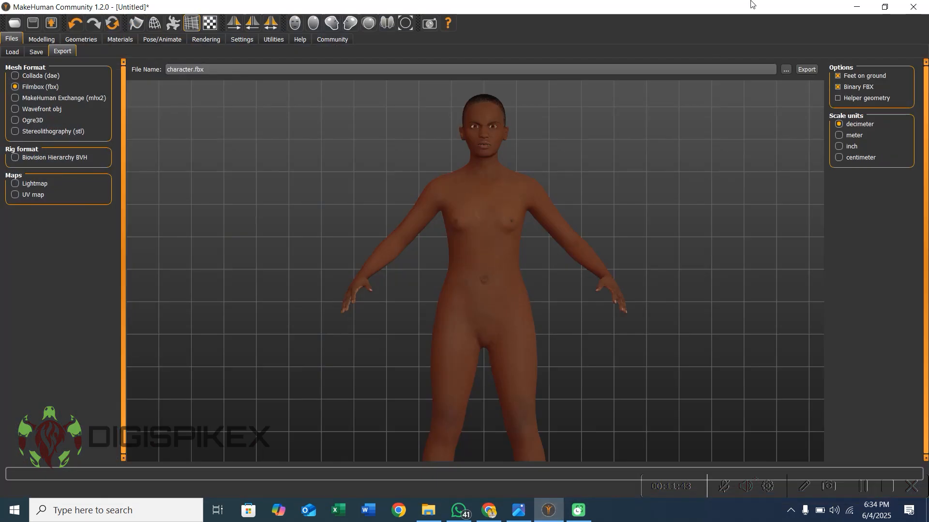
left_click(913, 7)
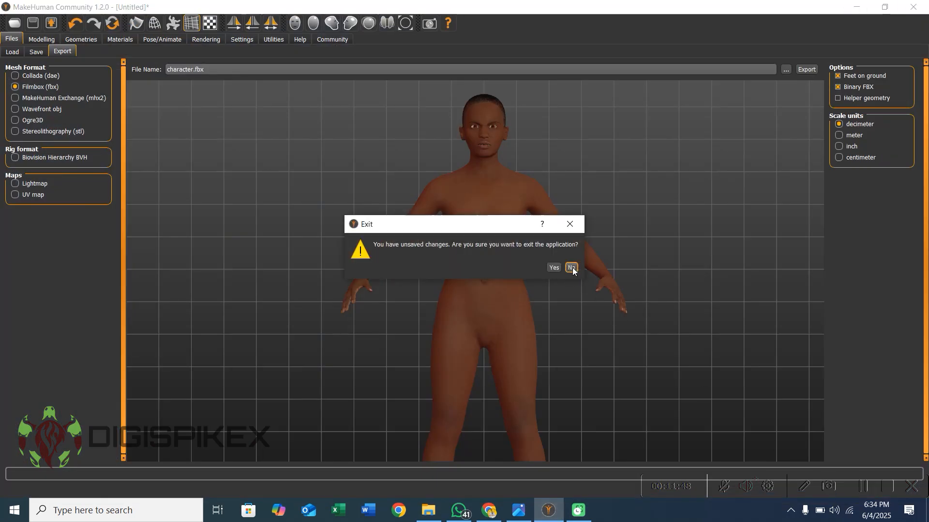
left_click(554, 268)
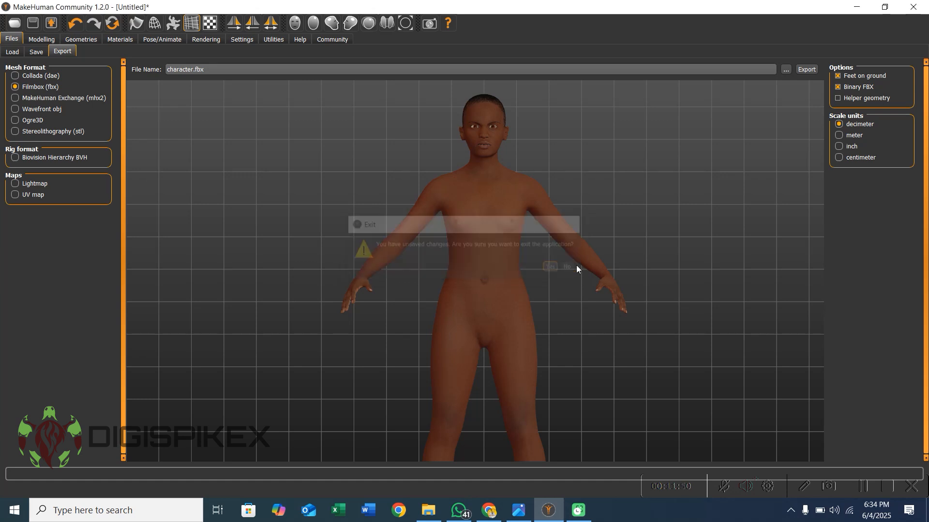